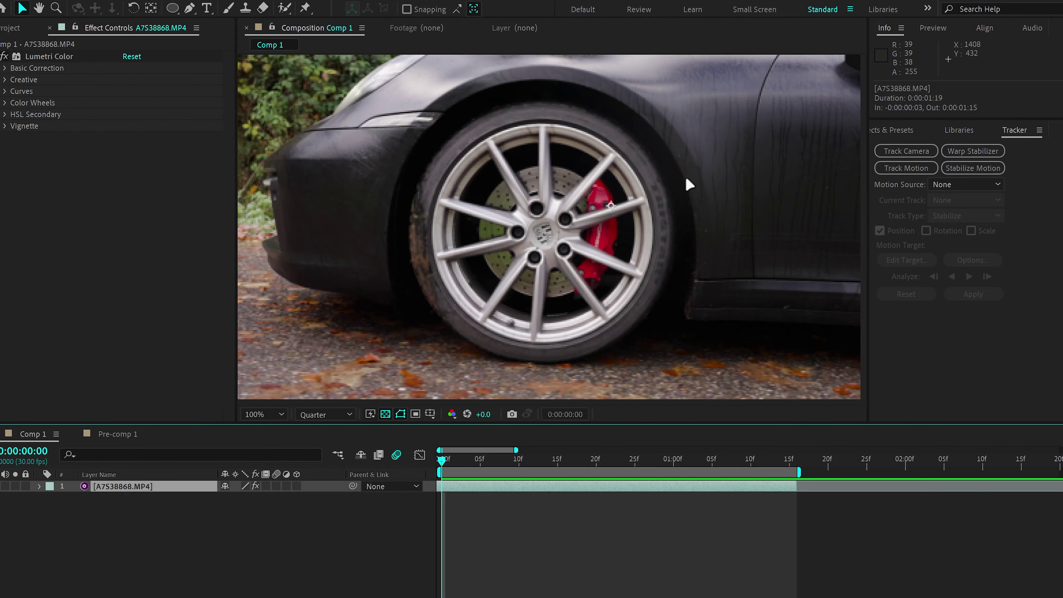
Step: Play back the car wheel clip in Comp 1 from its start to review the footage
{"action": "key", "text": "space"}
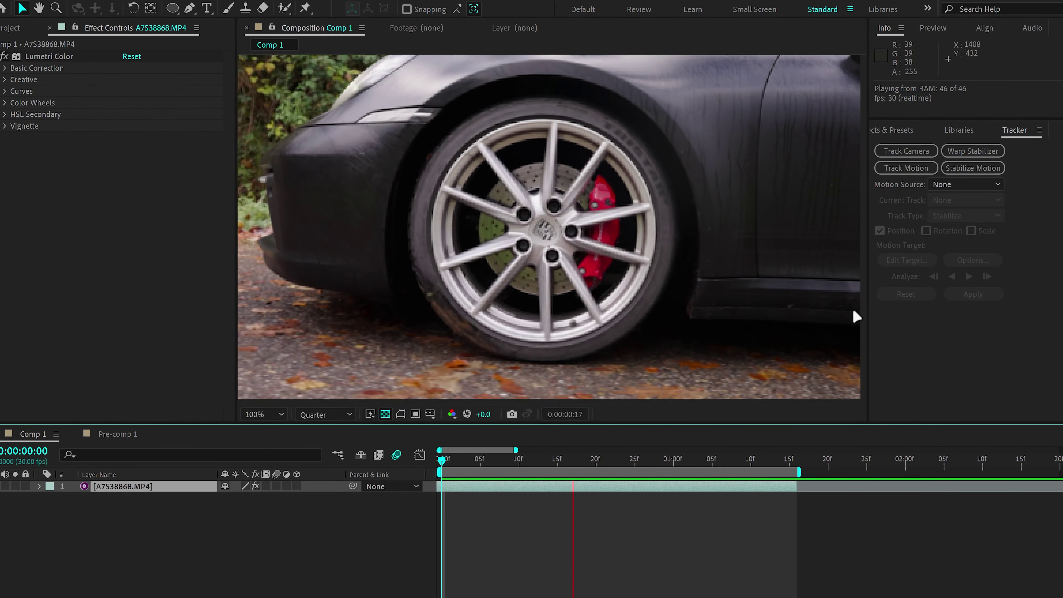
{"action": "key", "text": "space"}
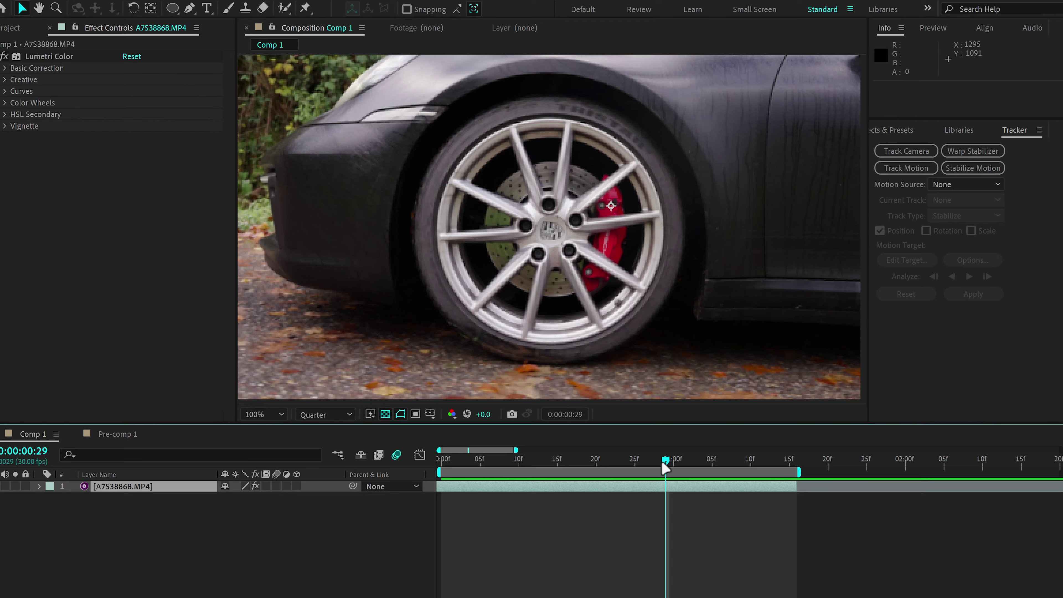
{"action": "key", "text": "Home"}
{"action": "key", "text": "space"}
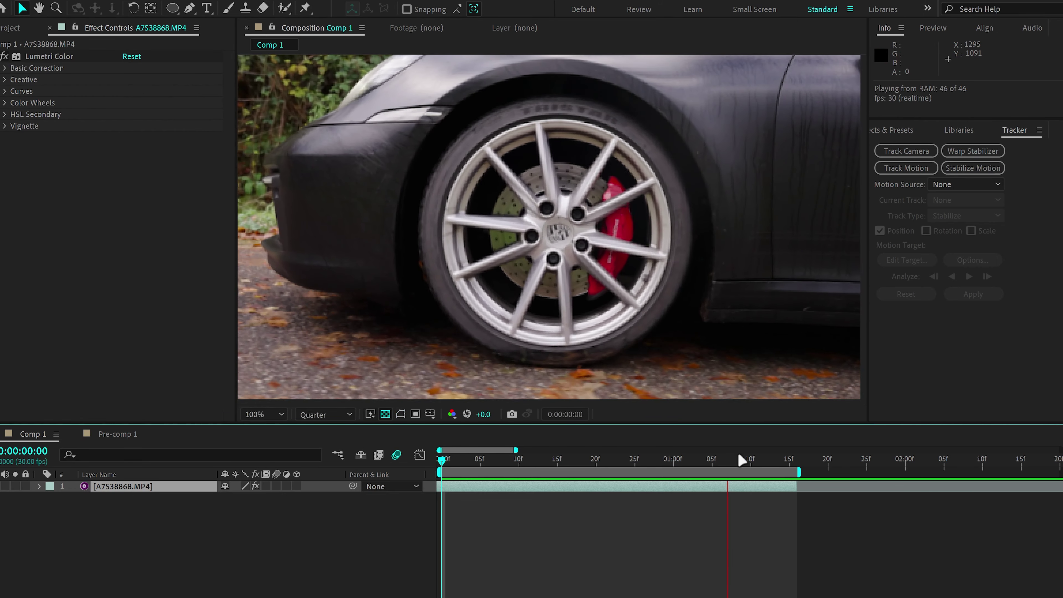
{"action": "key", "text": "space"}
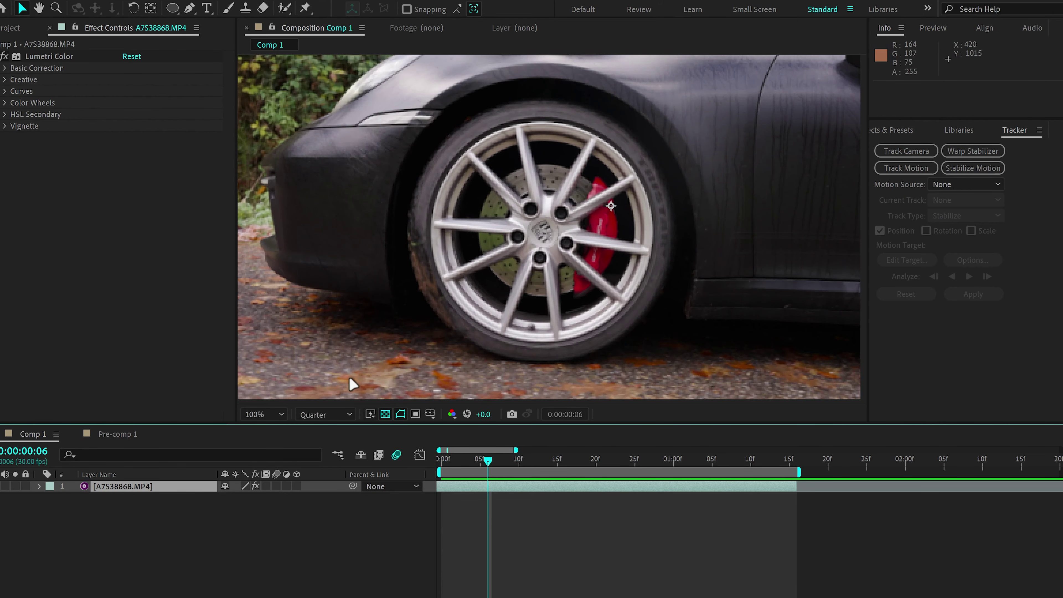
Step: Set the composition preview resolution to Full and split the car clip layer at 0:00:00:10
{"action": "left_click", "coordinate": [326, 412]}
{"action": "left_click", "coordinate": [318, 438]}
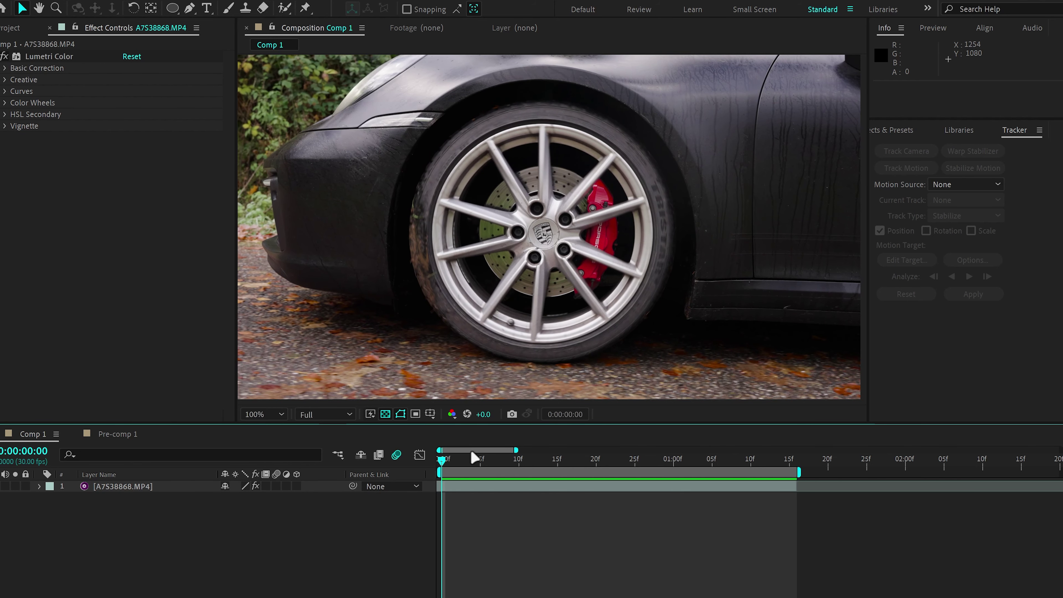
{"action": "left_click_drag", "start_coordinate": [470, 462], "coordinate": [518, 459]}
{"action": "left_click", "coordinate": [546, 484]}
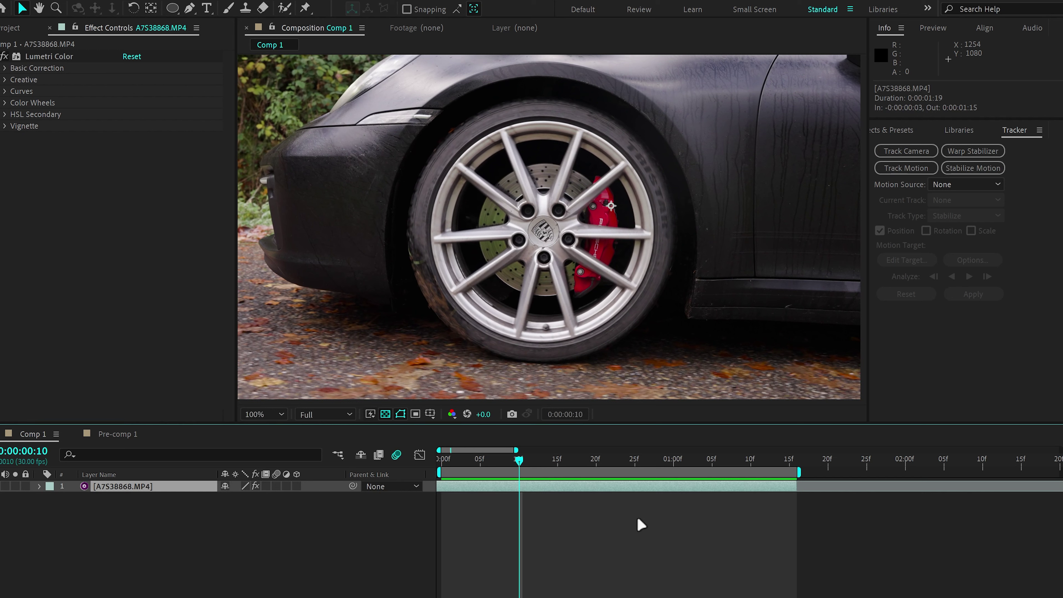
{"action": "key", "text": "ctrl+shift+d"}
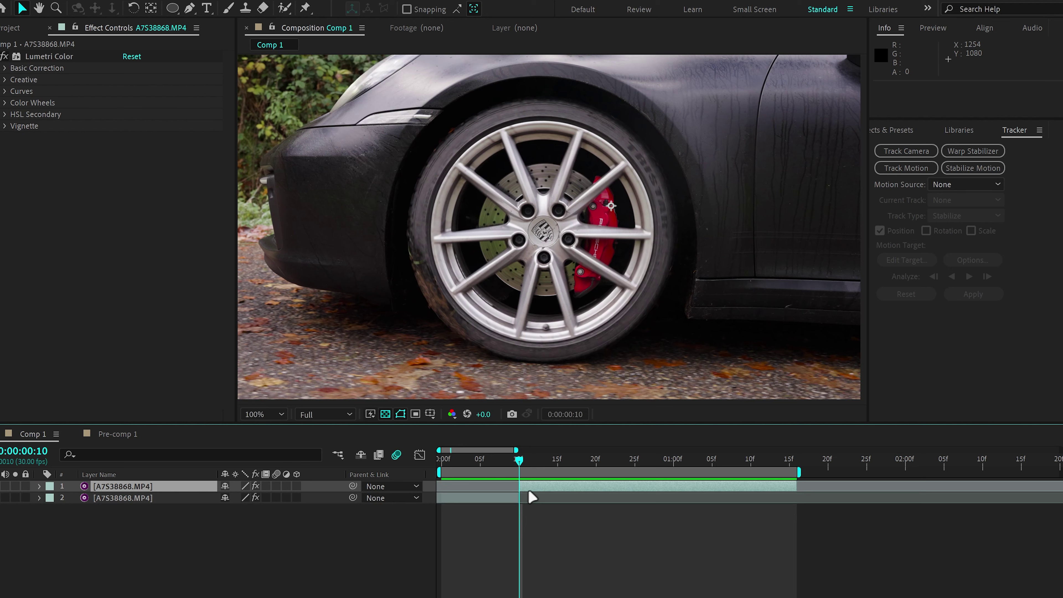
Step: Rename the split-off later layer to Logo Mask and fit an elliptical mask around the Porsche logo at the wheel's centre
{"action": "key", "text": "Return"}
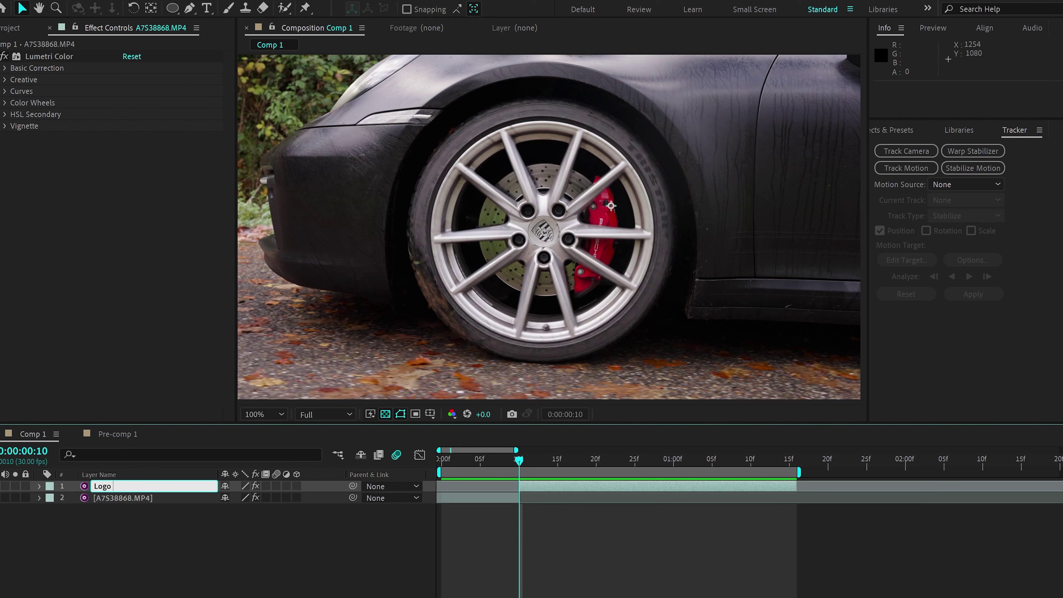
{"action": "key", "text": "Return"}
{"action": "left_click", "coordinate": [173, 12]}
{"action": "scroll", "coordinate": [526, 203], "scroll_direction": "up", "scroll_amount": 5}
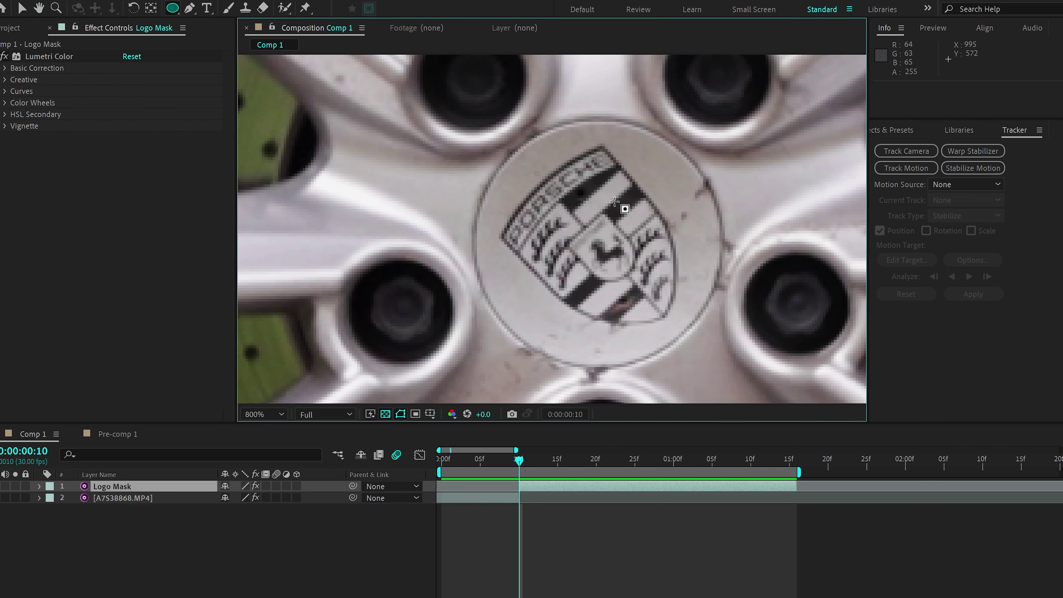
{"action": "scroll", "coordinate": [551, 181], "scroll_direction": "down", "scroll_amount": 1}
{"action": "left_click_drag", "start_coordinate": [501, 173], "coordinate": [633, 305]}
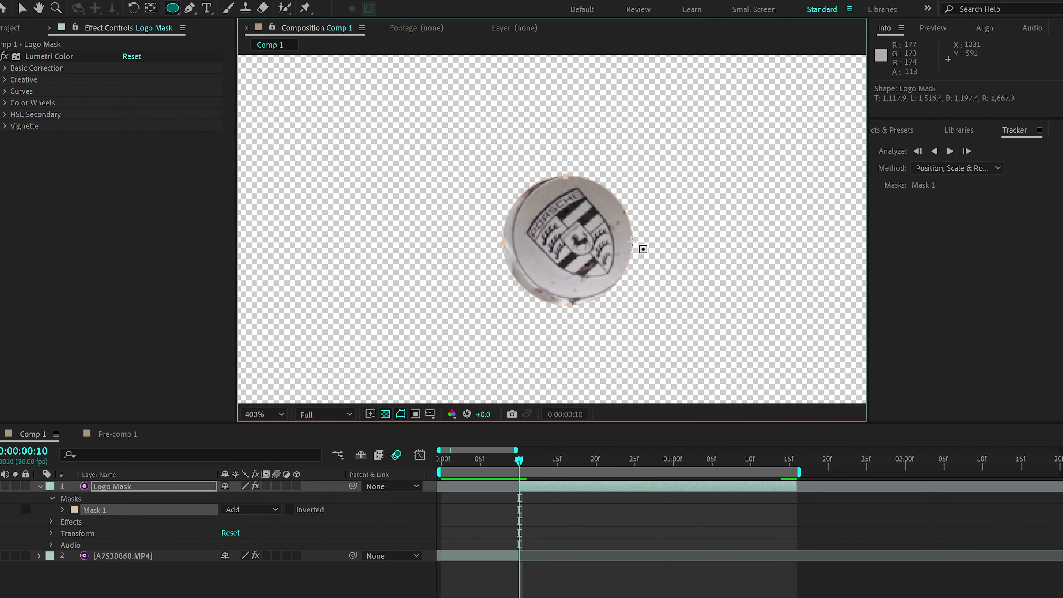
{"action": "key", "text": "v"}
{"action": "left_click_drag", "start_coordinate": [562, 173], "coordinate": [573, 174]}
{"action": "left_click", "coordinate": [149, 489]}
Step: Try inverting Mask 1 on the Logo Mask layer and turn the inversion off again
{"action": "left_click", "coordinate": [294, 510]}
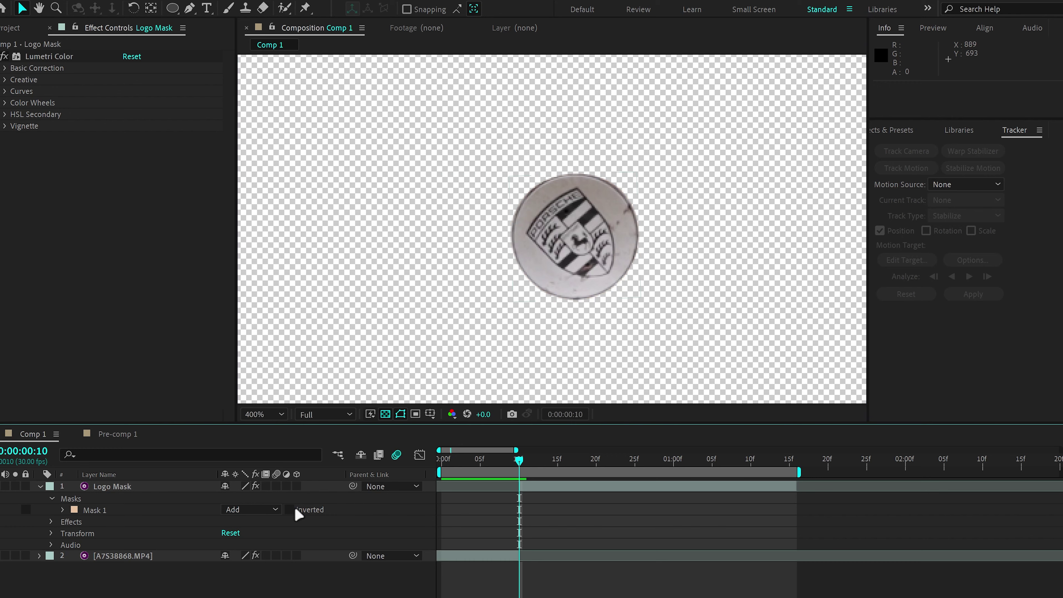
{"action": "left_click", "coordinate": [289, 509]}
{"action": "left_click", "coordinate": [111, 487]}
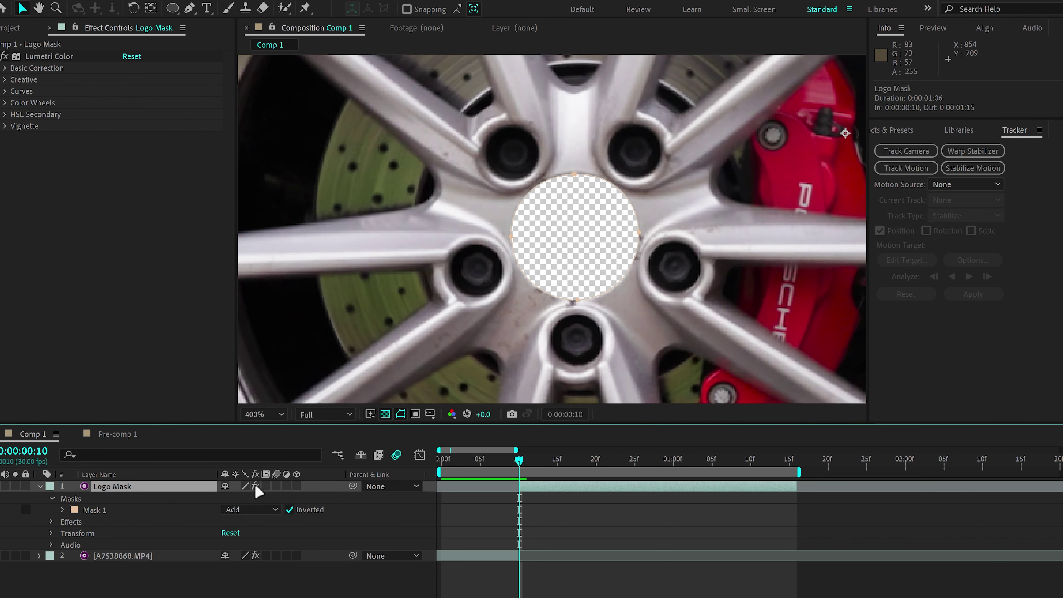
{"action": "left_click", "coordinate": [289, 509]}
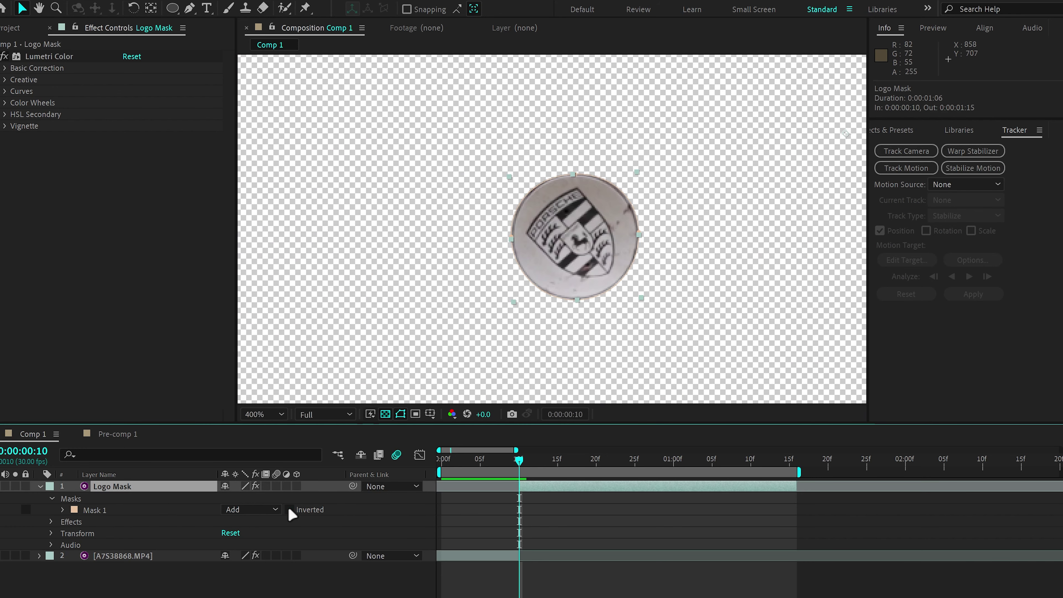
{"action": "left_click", "coordinate": [315, 518]}
{"action": "left_click", "coordinate": [577, 213]}
{"action": "scroll", "coordinate": [534, 313], "scroll_direction": "down", "scroll_amount": 2}
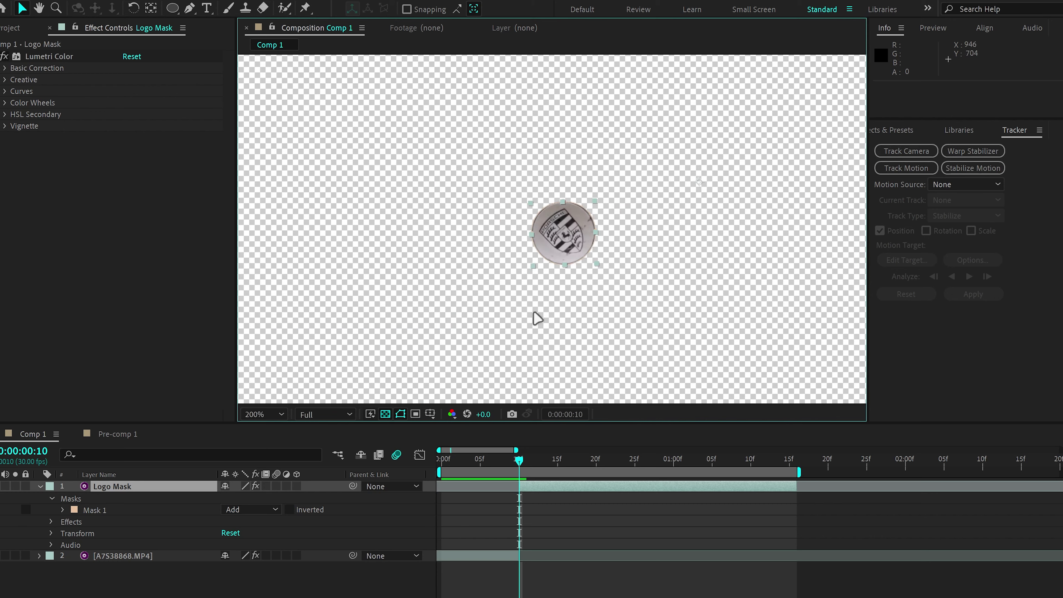
{"action": "key", "text": "comma"}
{"action": "key", "text": "period"}
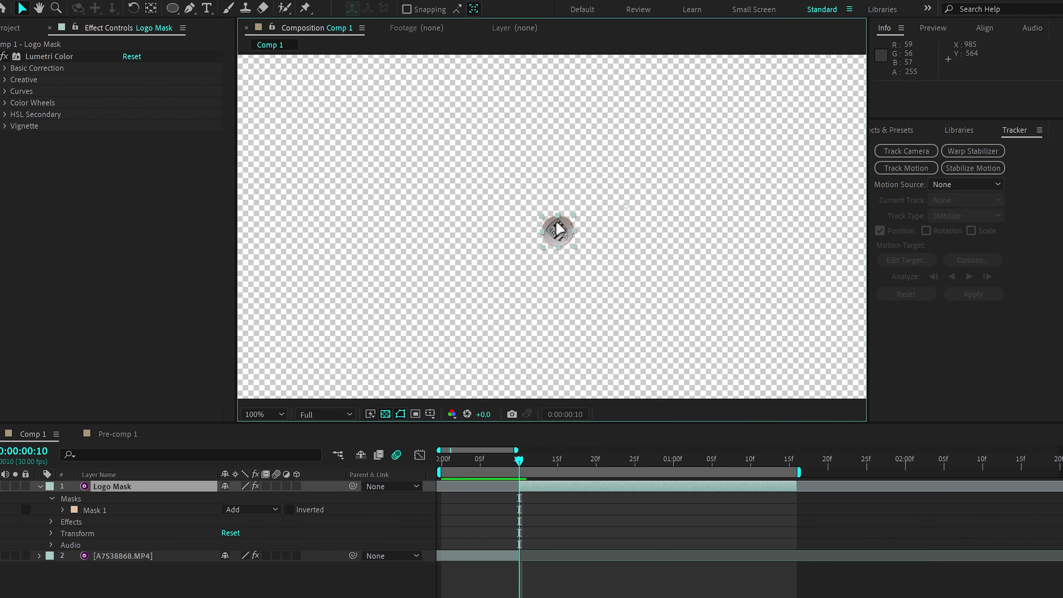
{"action": "key", "text": "period"}
Step: Duplicate the Logo Mask layer and rename the copy to Video
{"action": "left_click", "coordinate": [96, 488]}
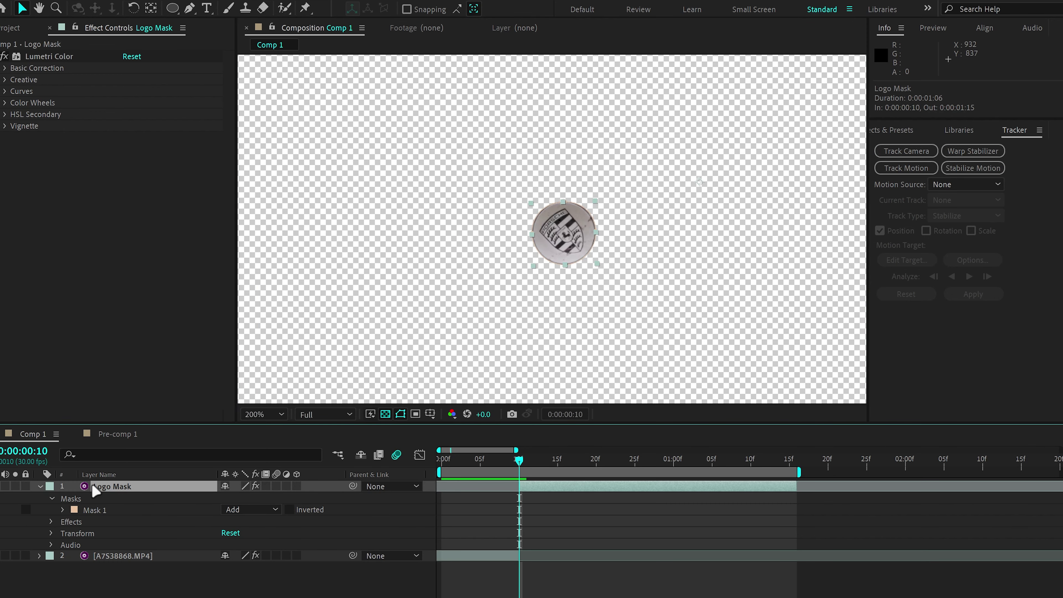
{"action": "key", "text": "ctrl+d"}
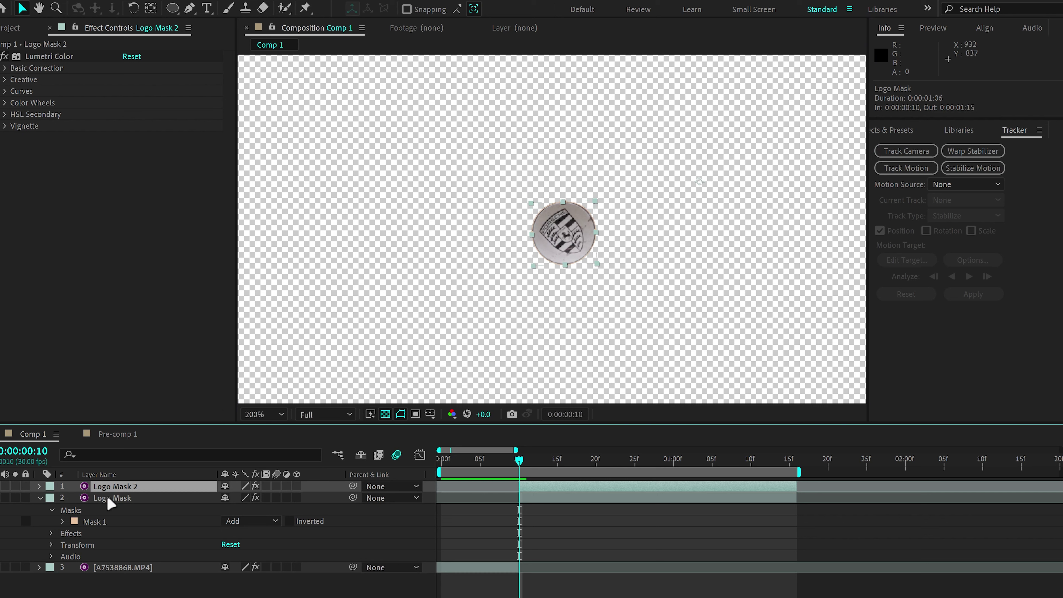
{"action": "key", "text": "Return"}
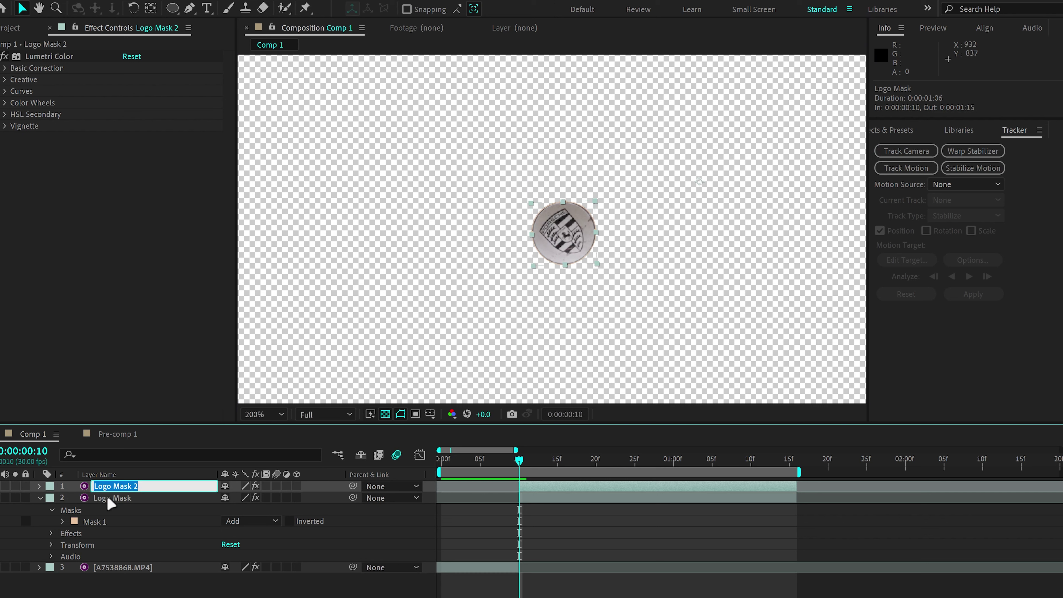
{"action": "type", "text": "Video"}
{"action": "key", "text": "Return"}
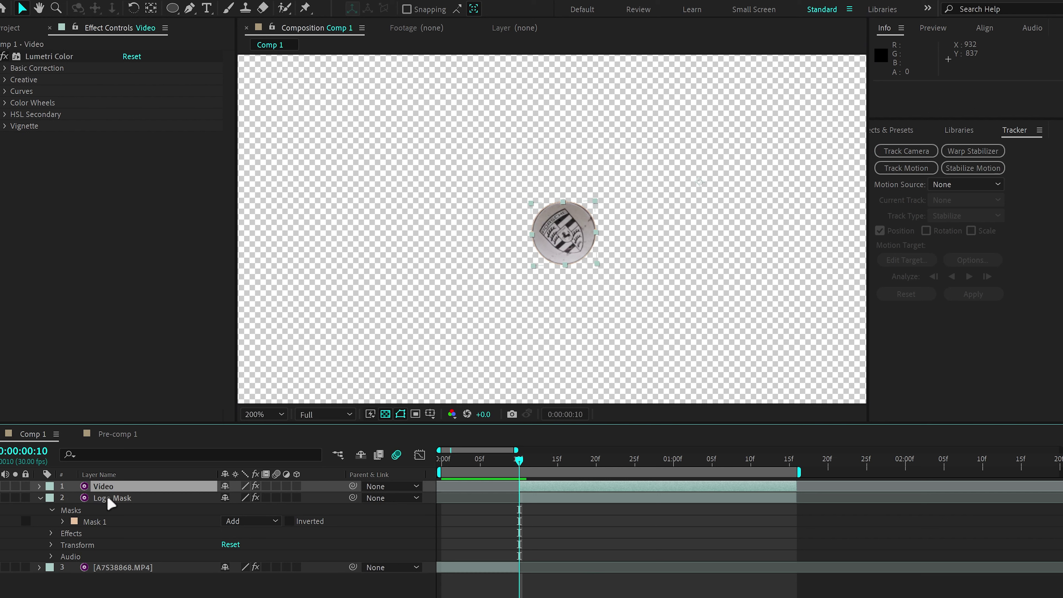
Step: Set the mode of Mask 1 on the Video layer to Subtract
{"action": "left_click", "coordinate": [161, 499]}
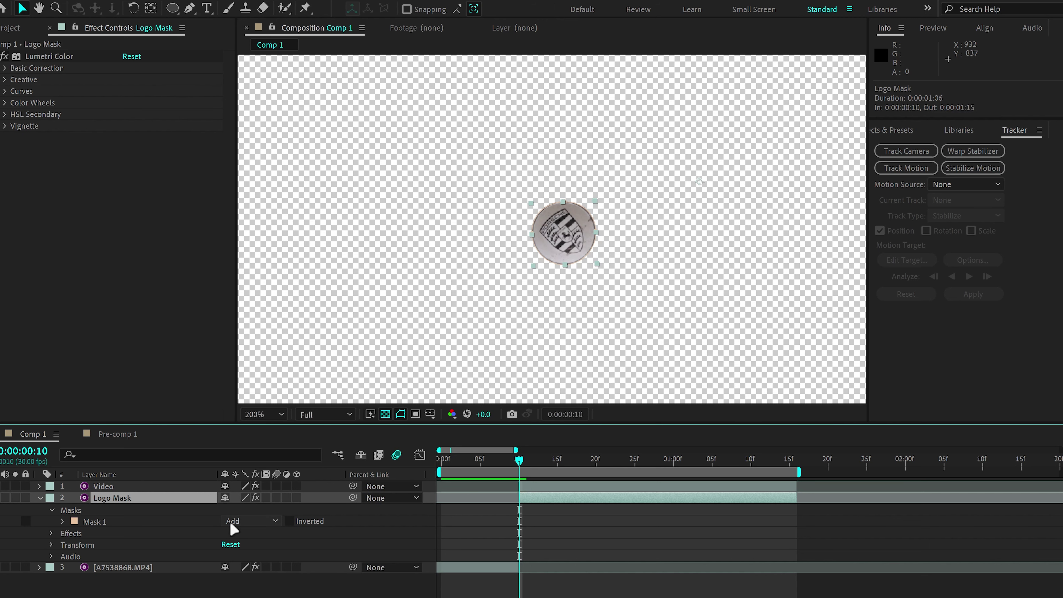
{"action": "left_click", "coordinate": [151, 487]}
{"action": "key", "text": "m"}
{"action": "left_click", "coordinate": [256, 498]}
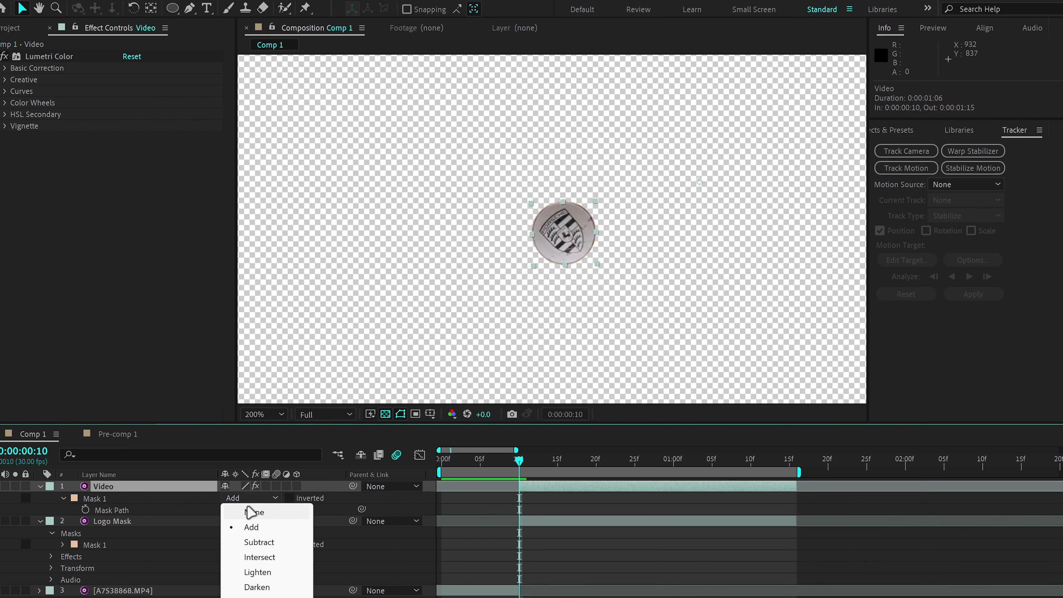
{"action": "left_click", "coordinate": [258, 543]}
{"action": "scroll", "coordinate": [451, 204], "scroll_direction": "down", "scroll_amount": 4}
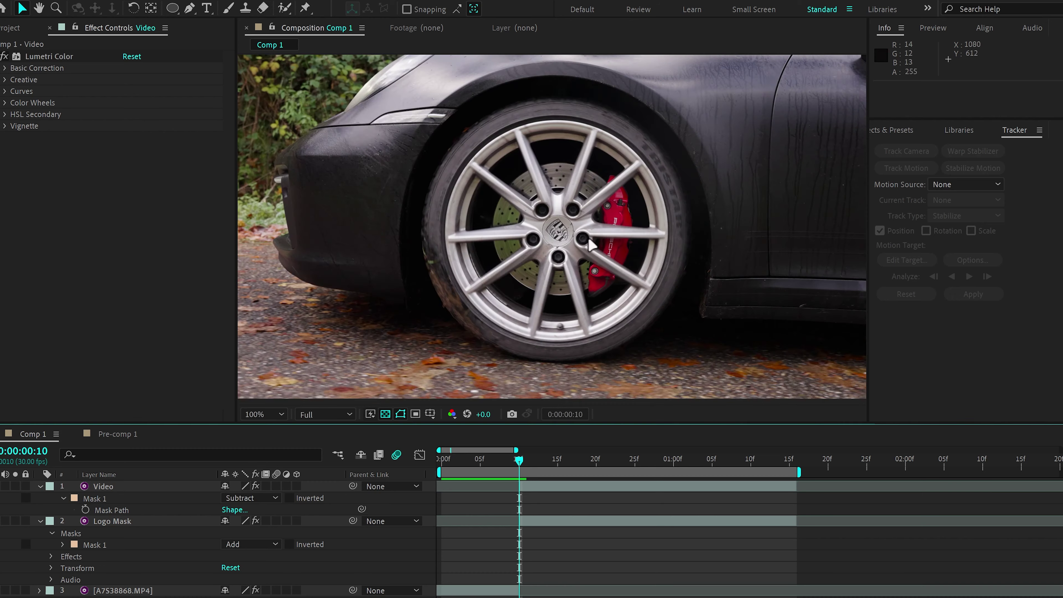
{"action": "key", "text": "slash"}
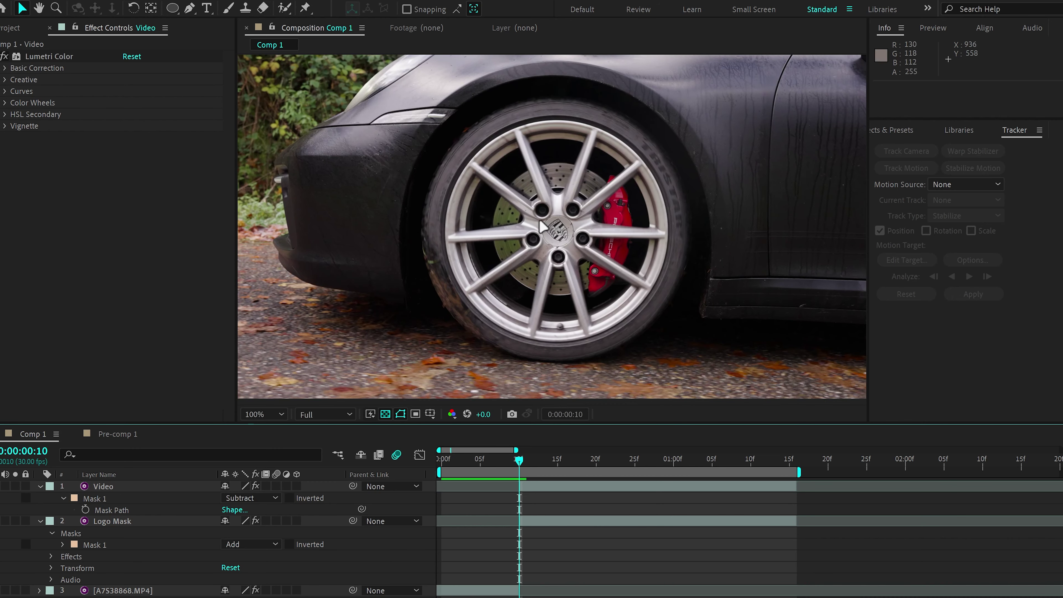
Step: Move the Logo Mask layer's anchor point to the centre of the wheel logo with the Pan Behind tool
{"action": "left_click", "coordinate": [145, 524]}
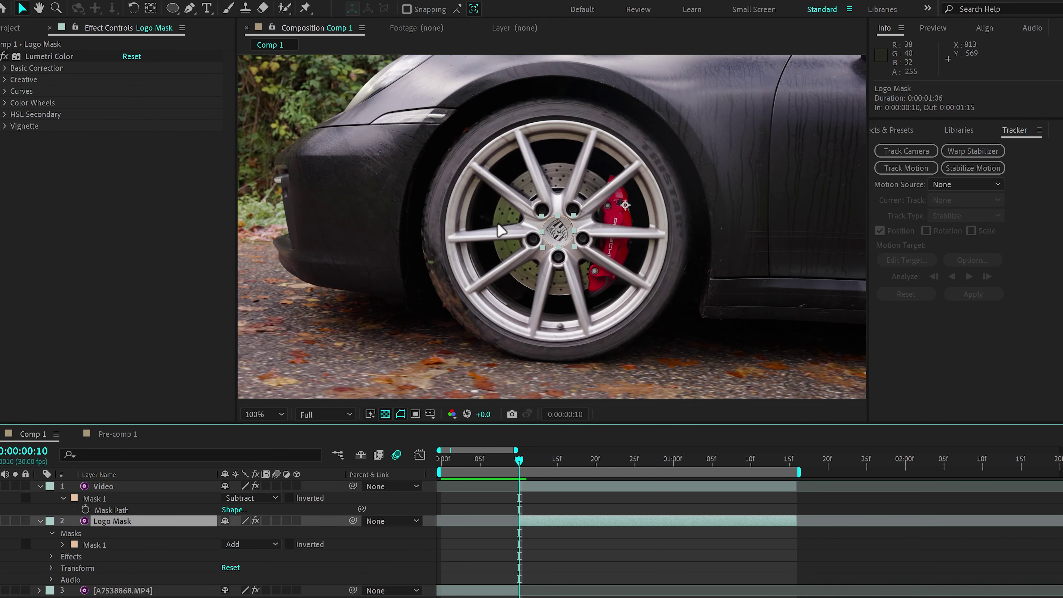
{"action": "key", "text": "period"}
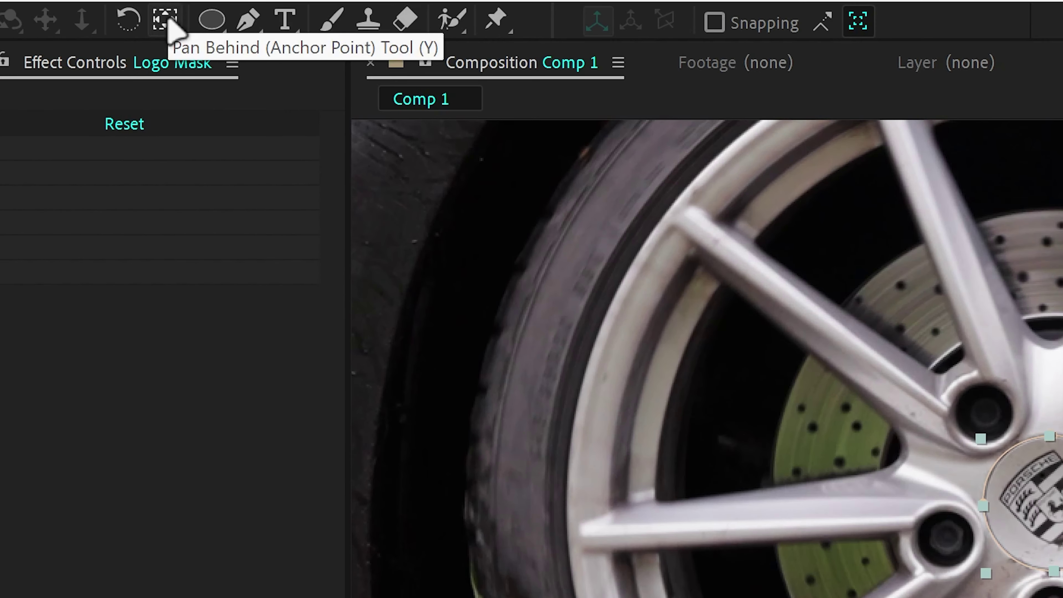
{"action": "left_click", "coordinate": [169, 19]}
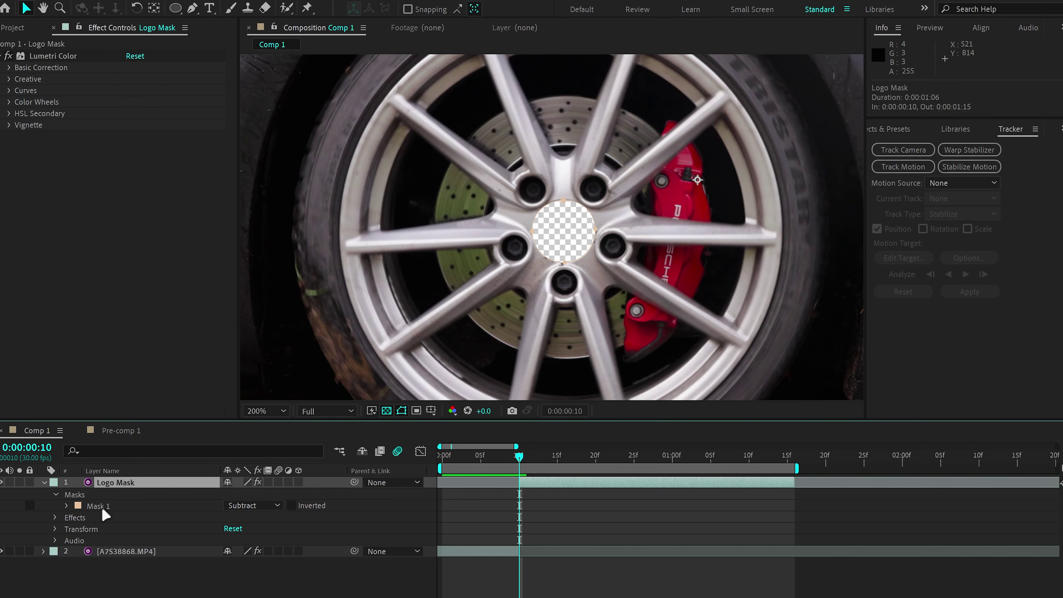
Step: Track Mask 1 of the Logo Mask layer forward using Position, Scale & Rotation, and play back the tracked mask
{"action": "left_click", "coordinate": [100, 507]}
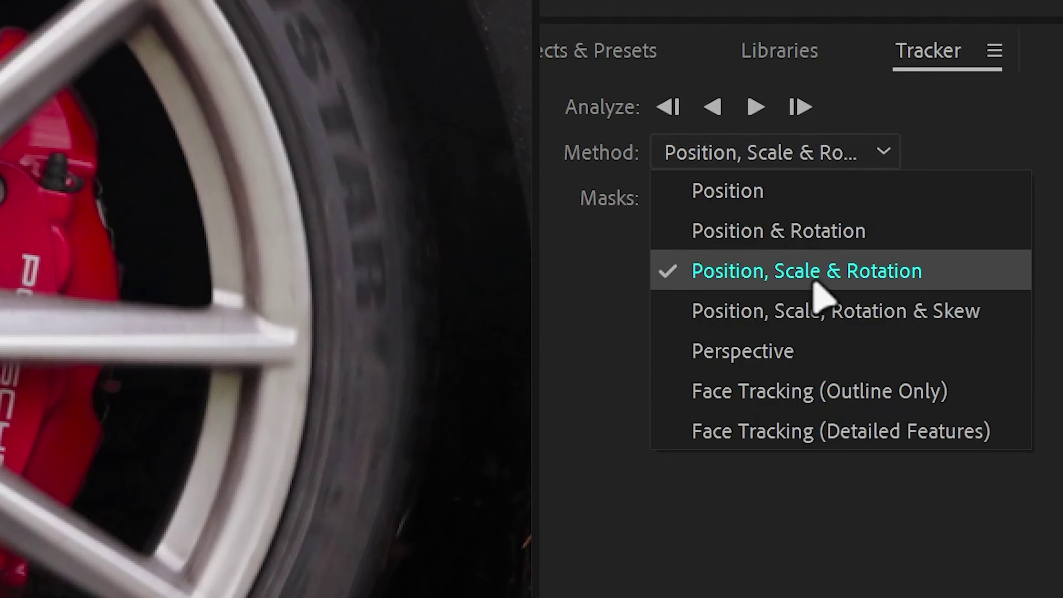
{"action": "left_click", "coordinate": [807, 581]}
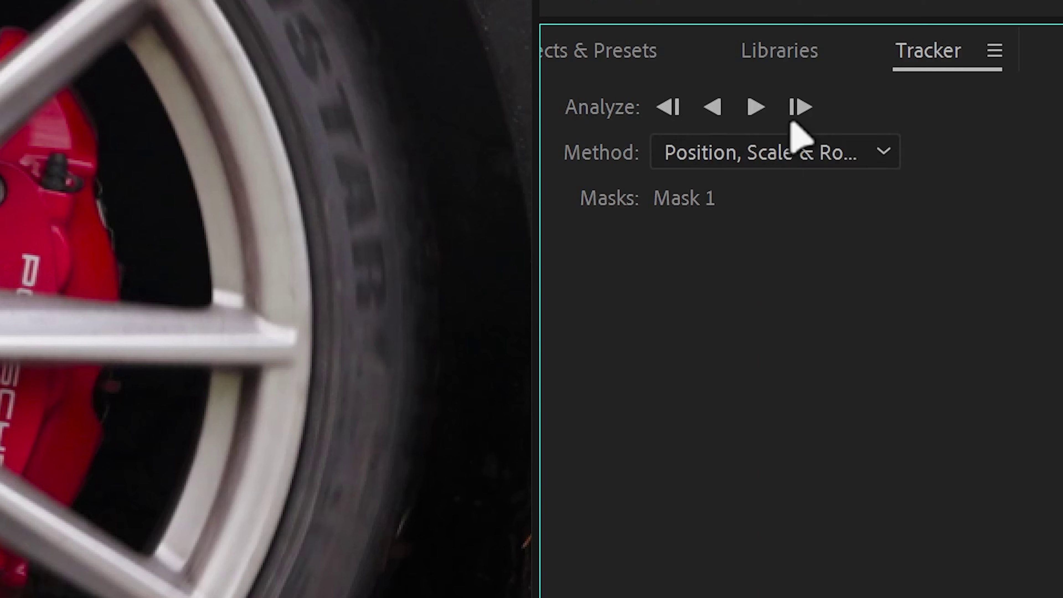
{"action": "left_click", "coordinate": [755, 105]}
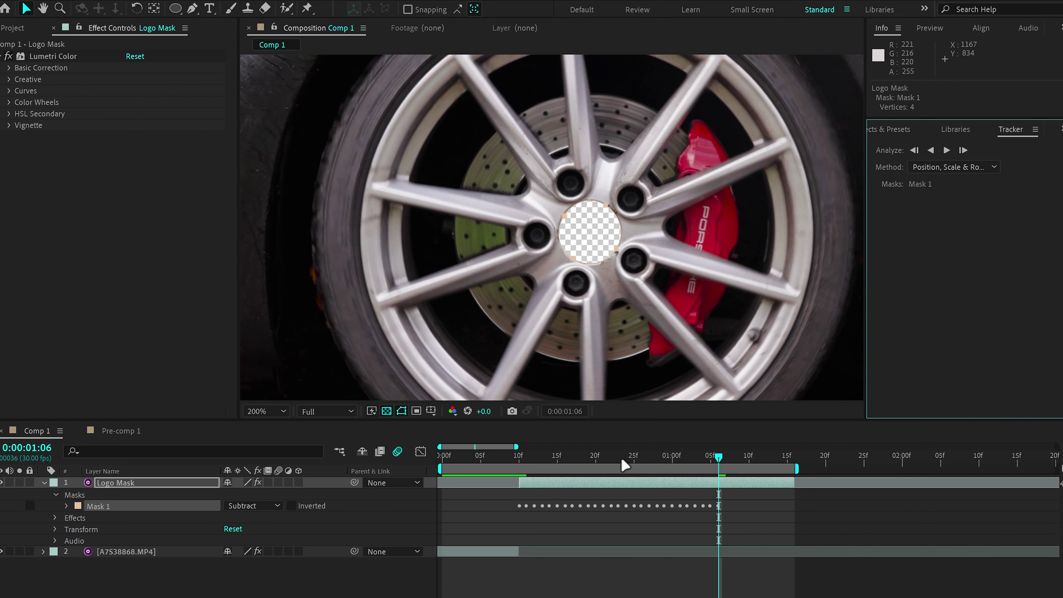
{"action": "left_click_drag", "start_coordinate": [622, 460], "coordinate": [526, 465]}
{"action": "key", "text": "space"}
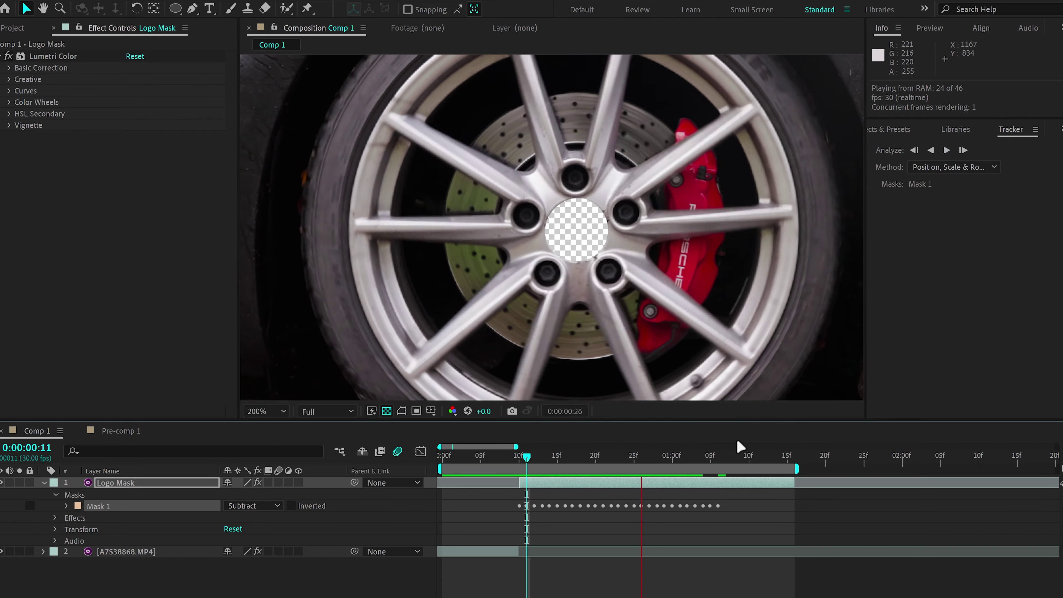
{"action": "key", "text": "space"}
Step: Return to 0:00:00:10, duplicate the Logo Mask layer and rename the copy to Car Video
{"action": "left_click_drag", "start_coordinate": [685, 459], "coordinate": [523, 460]}
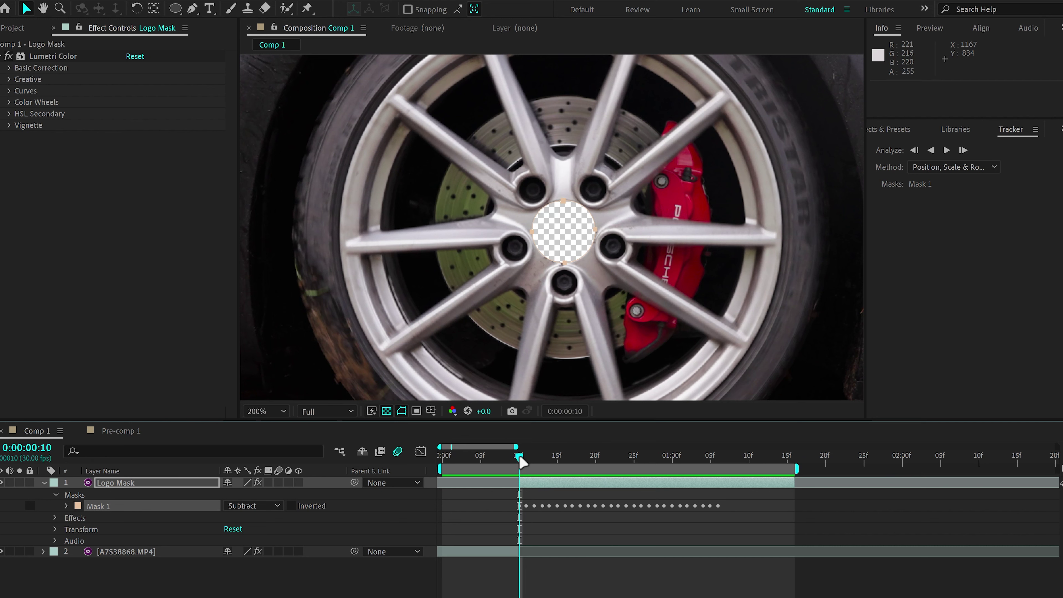
{"action": "left_click", "coordinate": [159, 481]}
{"action": "key", "text": "ctrl+d"}
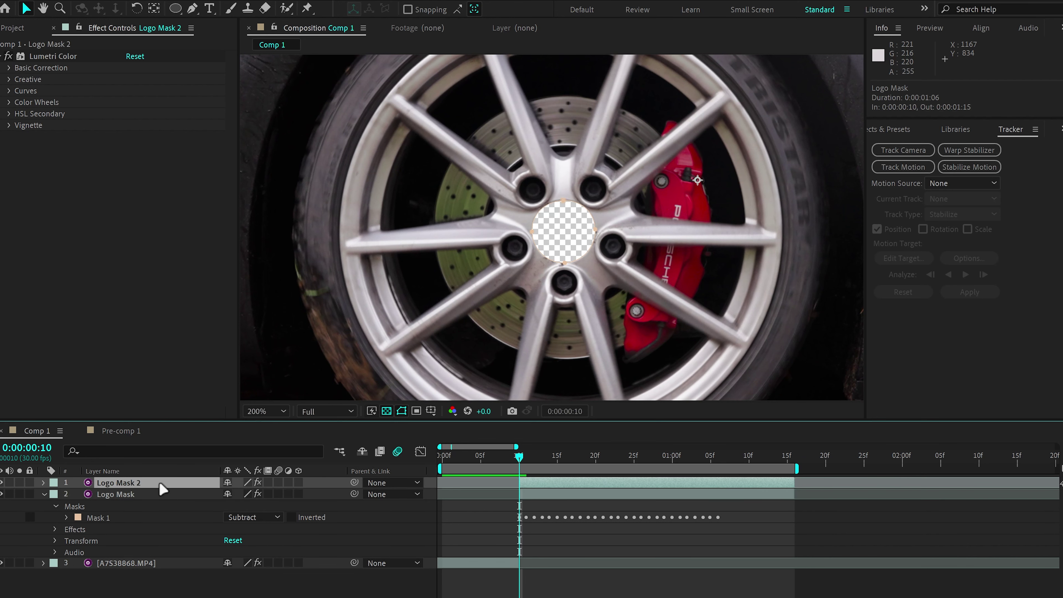
{"action": "key", "text": "Return"}
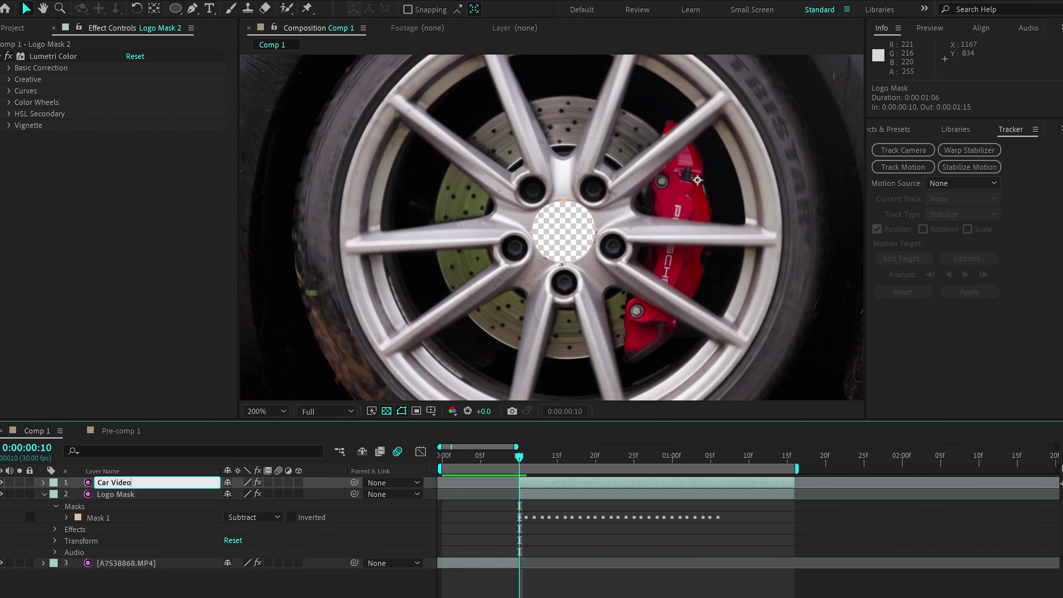
{"action": "key", "text": "Return"}
Step: Set the mode of Mask 1 on the Logo Mask layer to Add
{"action": "left_click", "coordinate": [135, 496]}
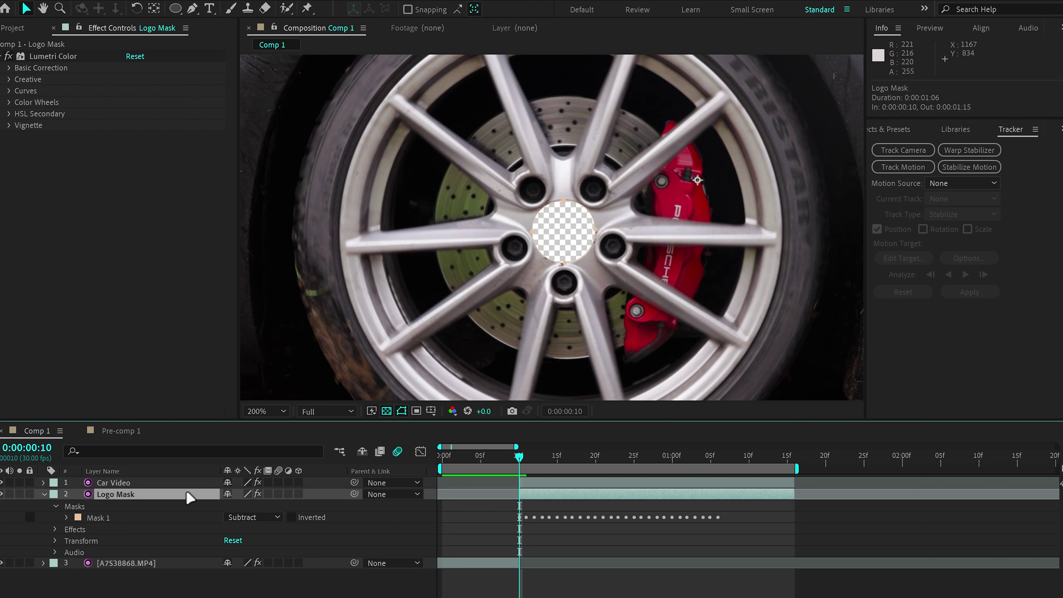
{"action": "left_click", "coordinate": [249, 517]}
{"action": "left_click", "coordinate": [273, 429]}
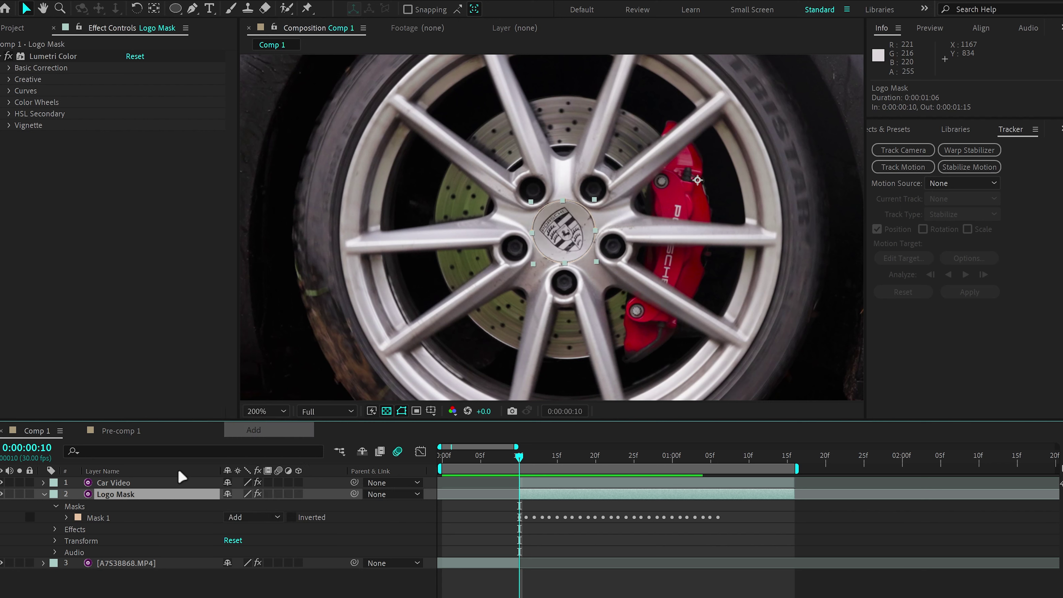
Step: Examine the mode of Mask 1 on the Car Video layer, and collapse the properties of all layers
{"action": "left_click", "coordinate": [165, 483]}
{"action": "key", "text": "m"}
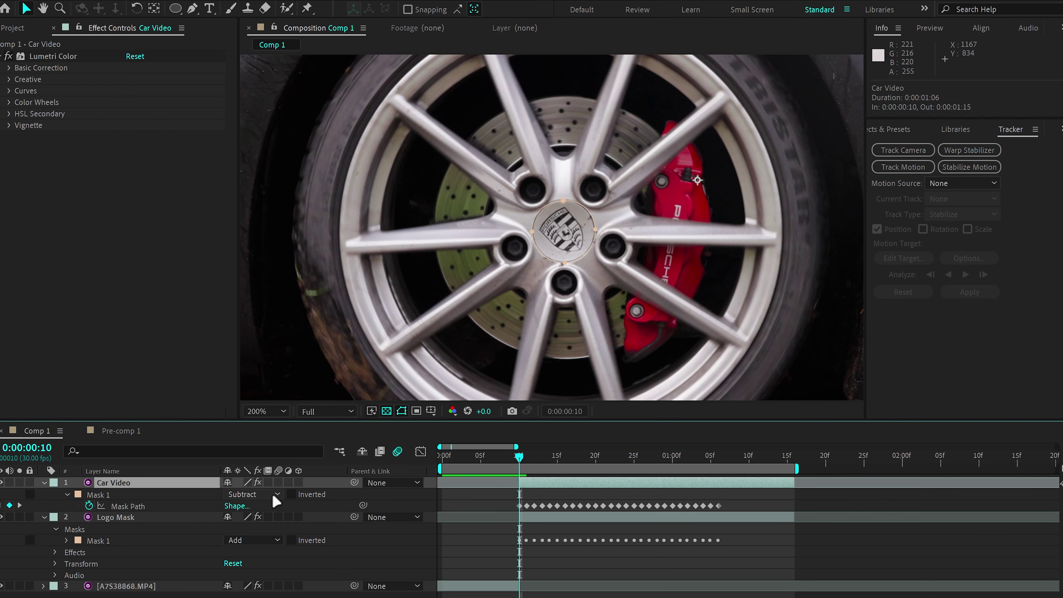
{"action": "left_click", "coordinate": [149, 517]}
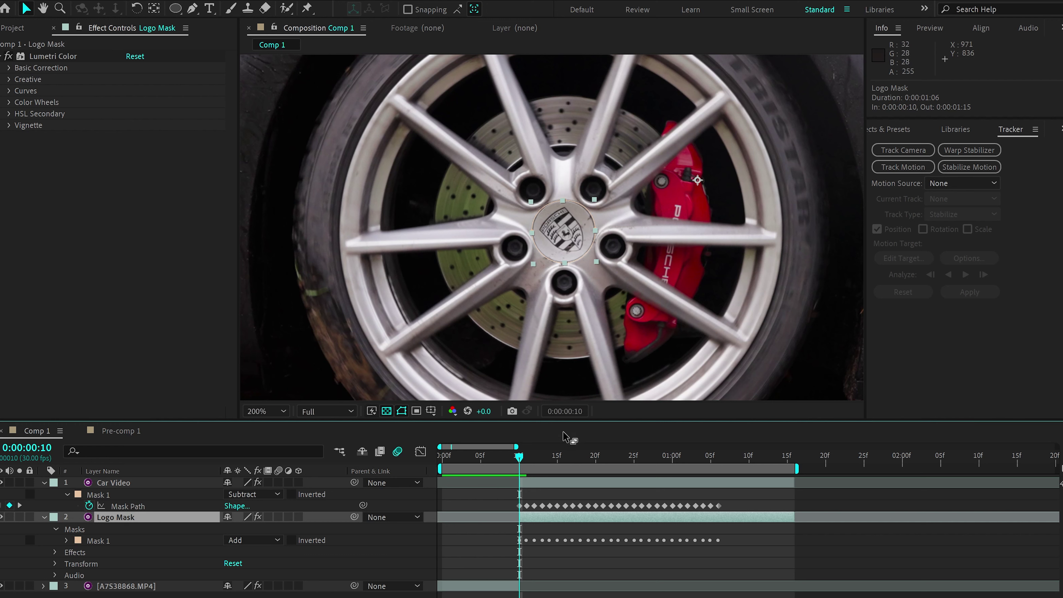
{"action": "key", "text": "ctrl+a"}
{"action": "key", "text": "u"}
{"action": "left_click", "coordinate": [630, 534]}
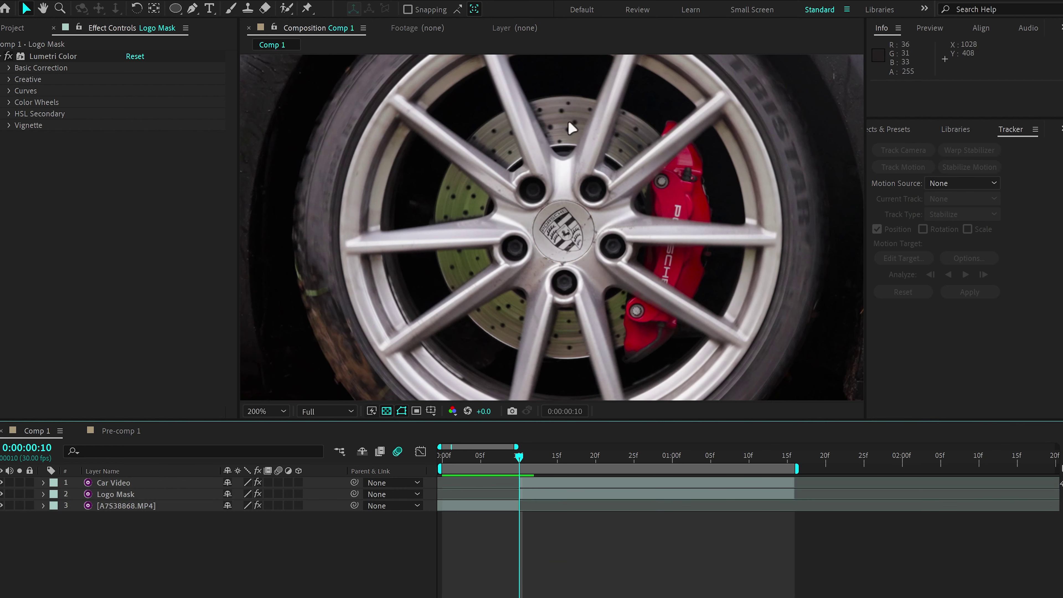
Step: Enable keyframing of Position and Rotation on the Logo Mask layer at 0:00:00:10
{"action": "left_click", "coordinate": [133, 489]}
{"action": "key", "text": "p"}
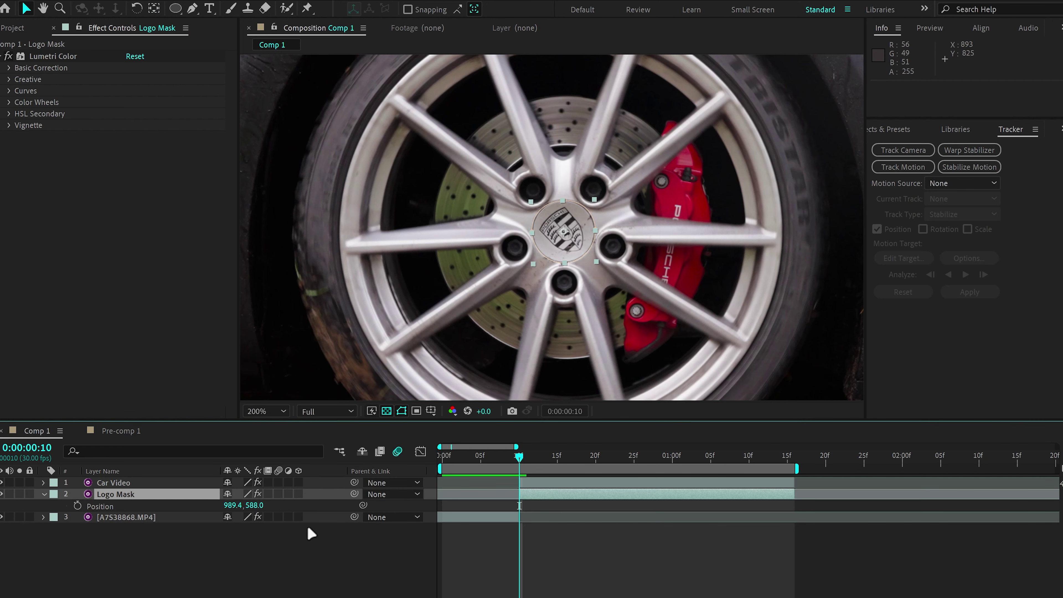
{"action": "key", "text": "shift+r"}
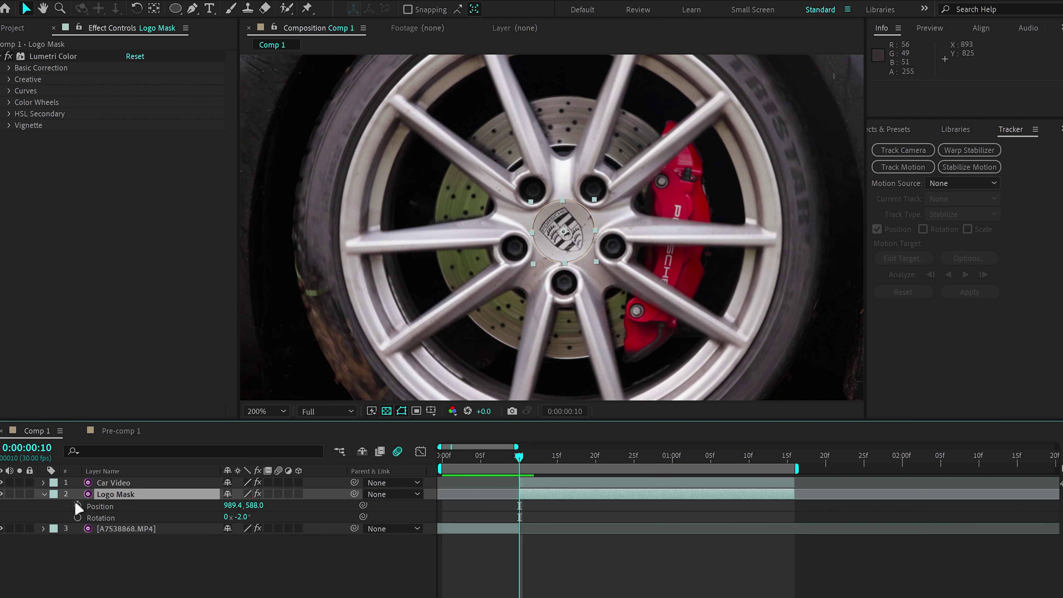
{"action": "left_click", "coordinate": [77, 506]}
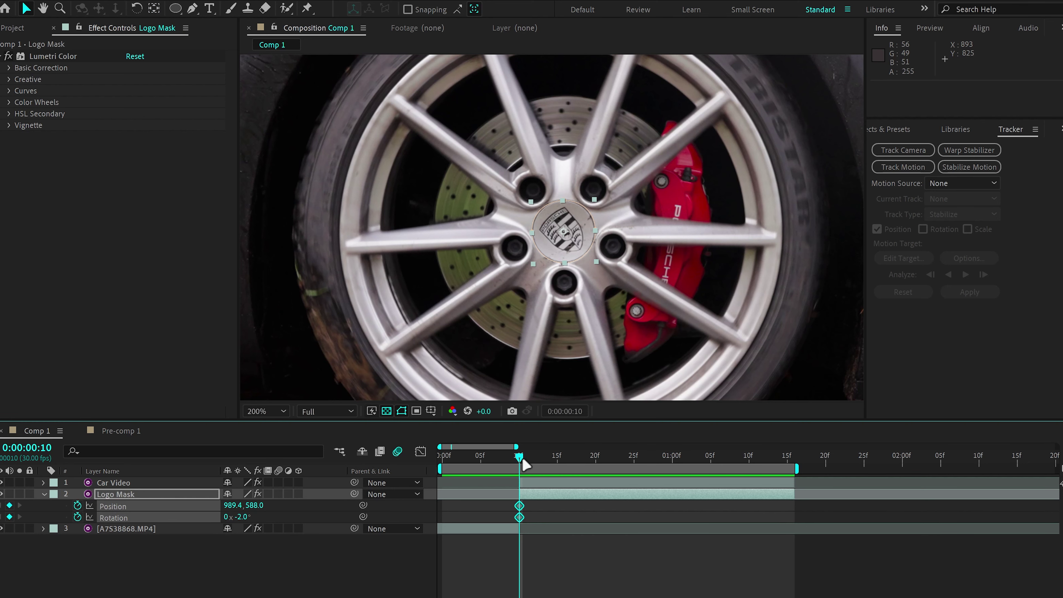
Step: At 0:00:00:15, rotate the Logo Mask layer to +69° and move it away from the wheel centre to about 1135.4, 707.5
{"action": "left_click_drag", "start_coordinate": [526, 461], "coordinate": [557, 454]}
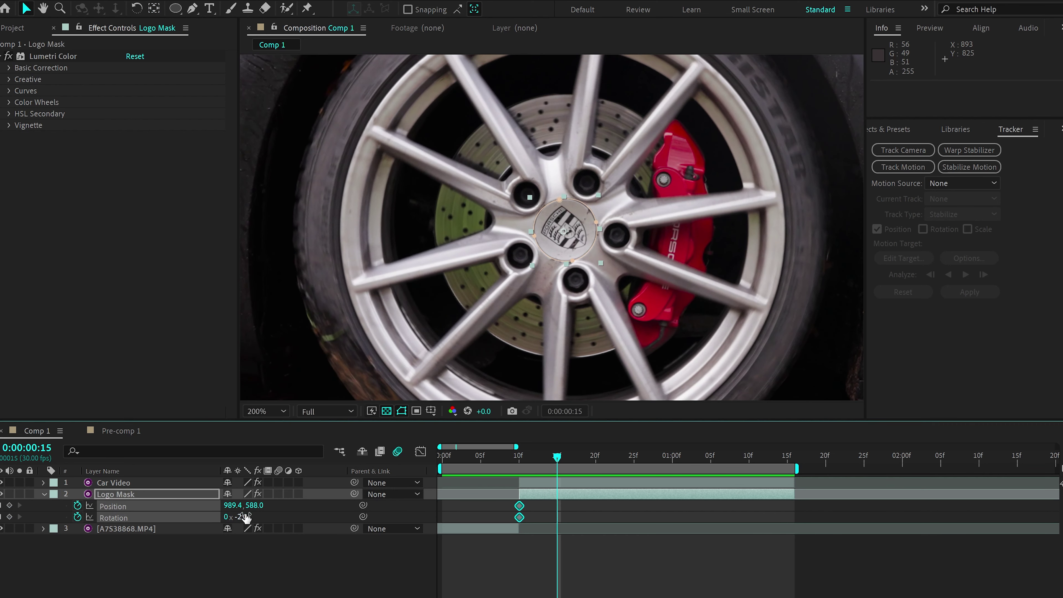
{"action": "left_click_drag", "start_coordinate": [245, 517], "coordinate": [287, 509]}
{"action": "left_click_drag", "start_coordinate": [566, 240], "coordinate": [643, 296]}
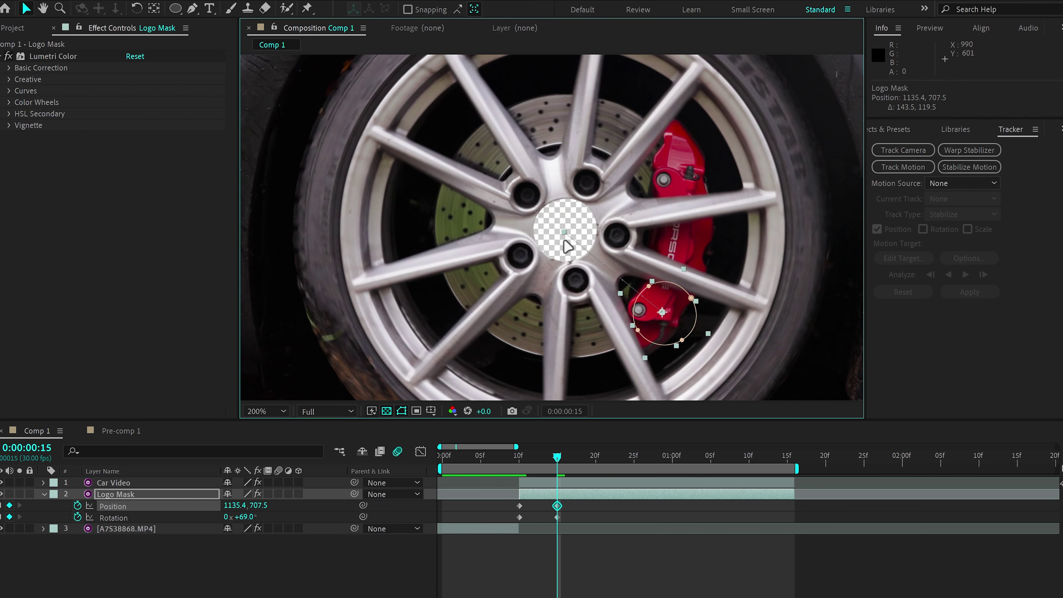
Step: Apply Easy Ease to all Position and Rotation keyframes of the Logo Mask layer and preview the logo animation
{"action": "left_click_drag", "start_coordinate": [575, 504], "coordinate": [505, 520]}
{"action": "key", "text": "F9"}
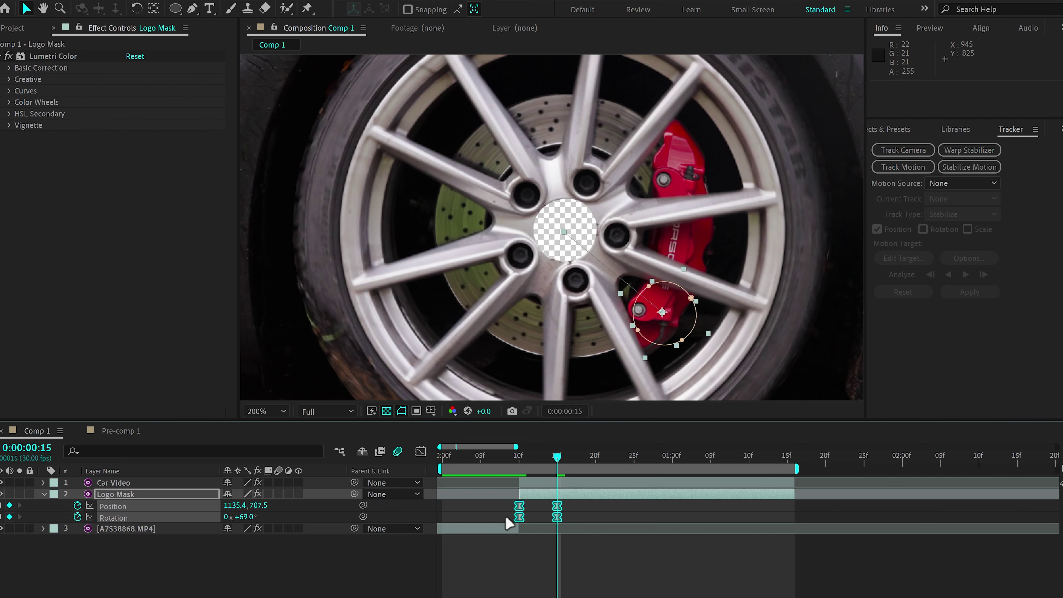
{"action": "left_click", "coordinate": [510, 454]}
{"action": "key", "text": "space"}
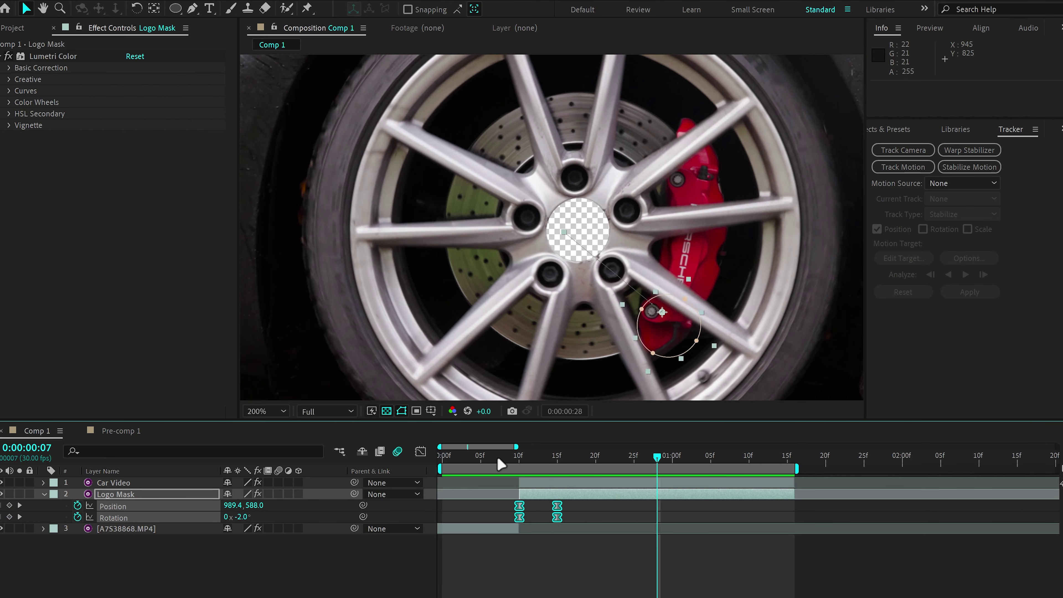
{"action": "key", "text": "space"}
{"action": "left_click", "coordinate": [503, 463]}
{"action": "key", "text": "space"}
{"action": "key", "text": "space"}
Step: Split the Logo Mask layer at 0:00:00:15 and delete the part after the split
{"action": "left_click_drag", "start_coordinate": [581, 460], "coordinate": [557, 461]}
{"action": "left_click", "coordinate": [614, 526]}
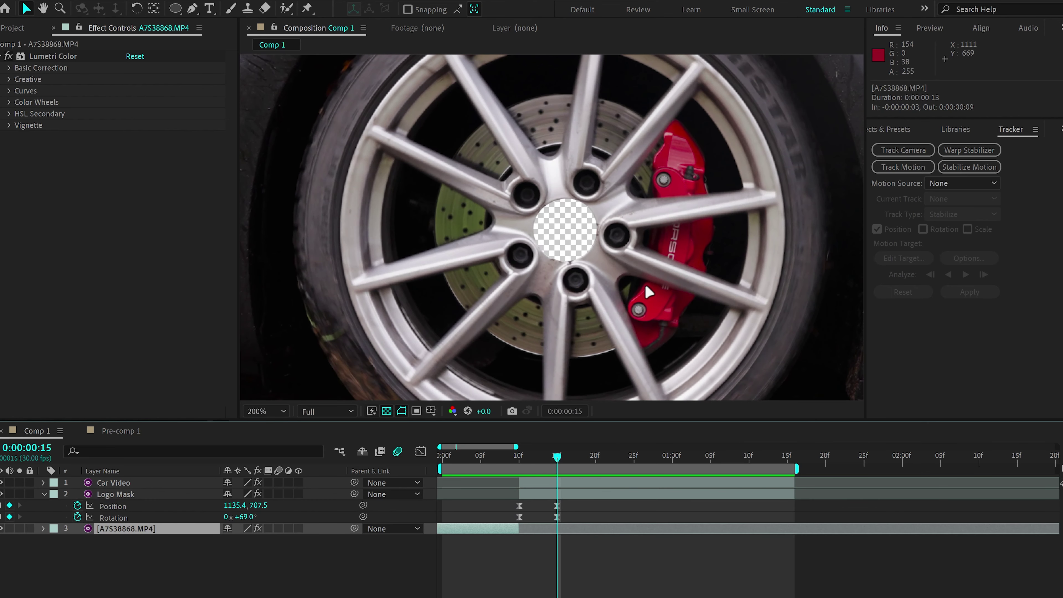
{"action": "key", "text": "ctrl+Up"}
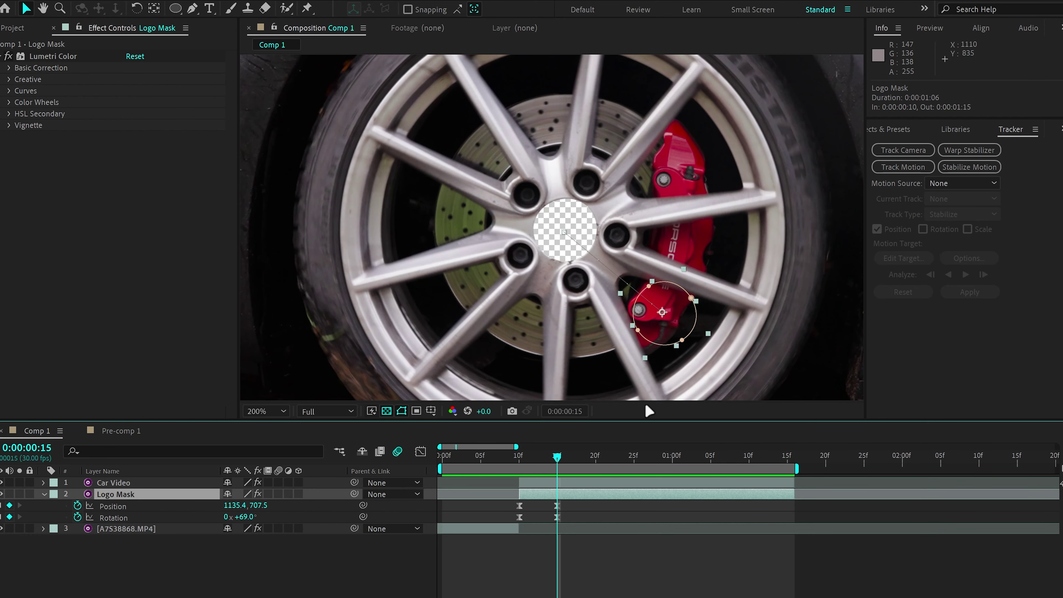
{"action": "key", "text": "ctrl+d"}
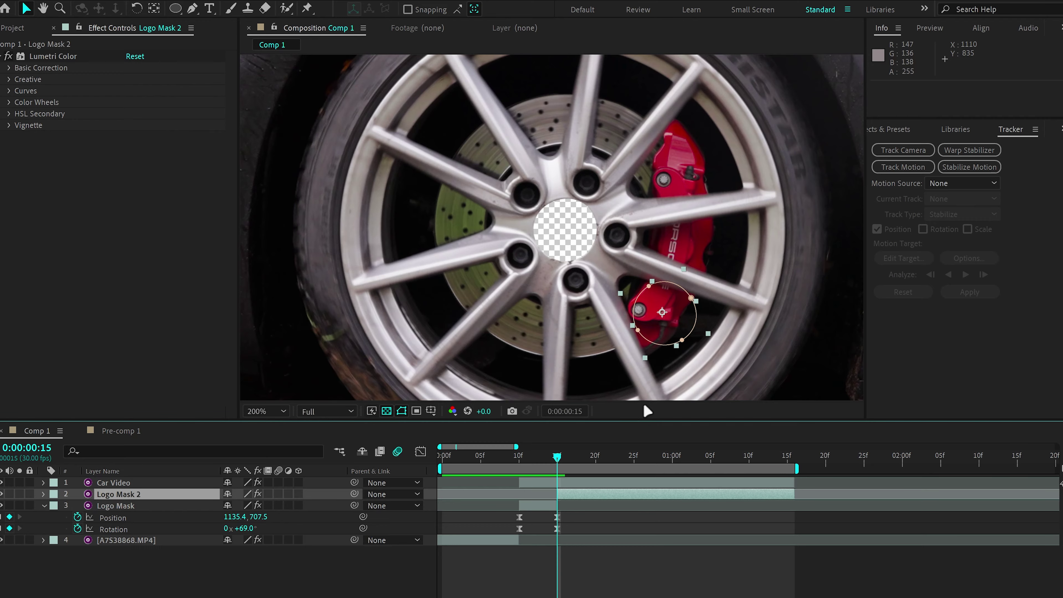
{"action": "key", "text": "Delete"}
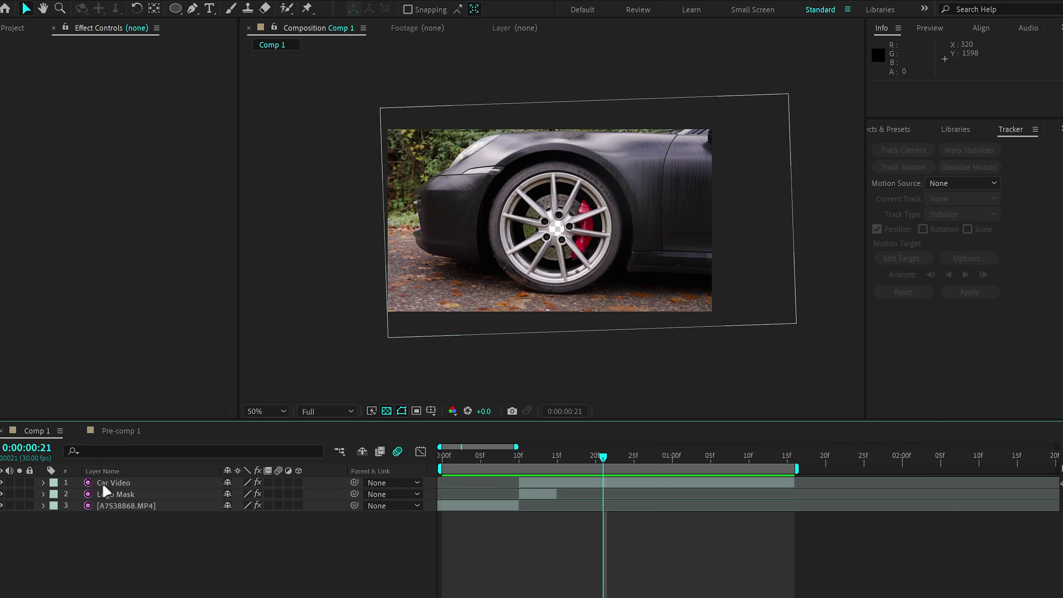
Step: Make the Car Video layer a 3D layer and add a new camera to the composition with the default settings
{"action": "left_click", "coordinate": [272, 484]}
{"action": "left_click", "coordinate": [298, 482]}
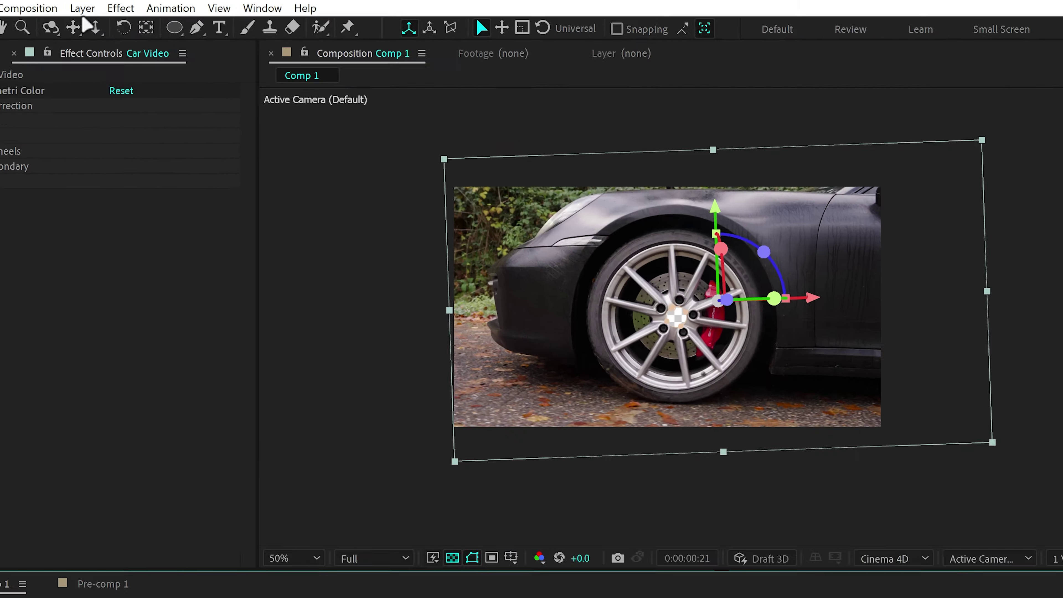
{"action": "left_click", "coordinate": [103, 1]}
{"action": "mouse_move", "coordinate": [128, 13]}
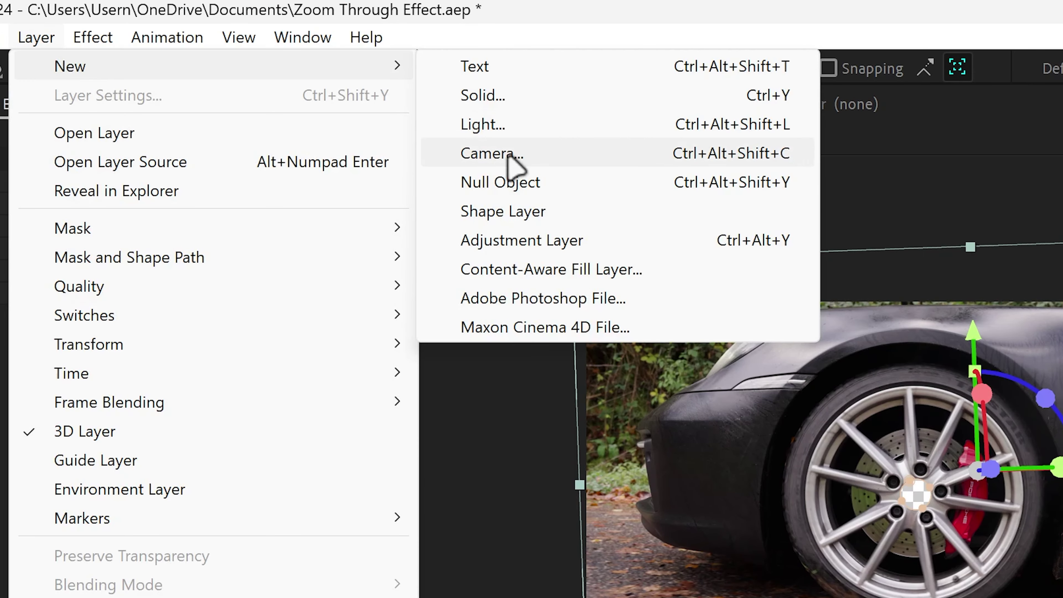
{"action": "left_click", "coordinate": [507, 156]}
{"action": "key", "text": "Return"}
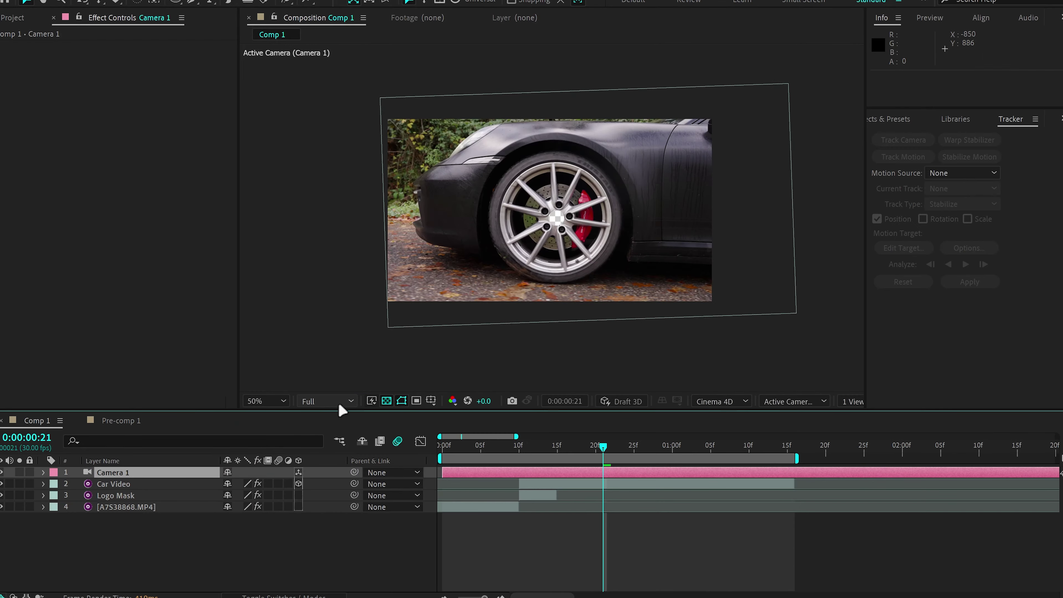
Step: Set the preview resolution to Quarter and enable keyframing of the camera's Point of Interest and Position at 0:00:00:11
{"action": "left_click", "coordinate": [326, 401]}
{"action": "left_click", "coordinate": [326, 490]}
{"action": "left_click", "coordinate": [44, 472]}
{"action": "left_click", "coordinate": [55, 485]}
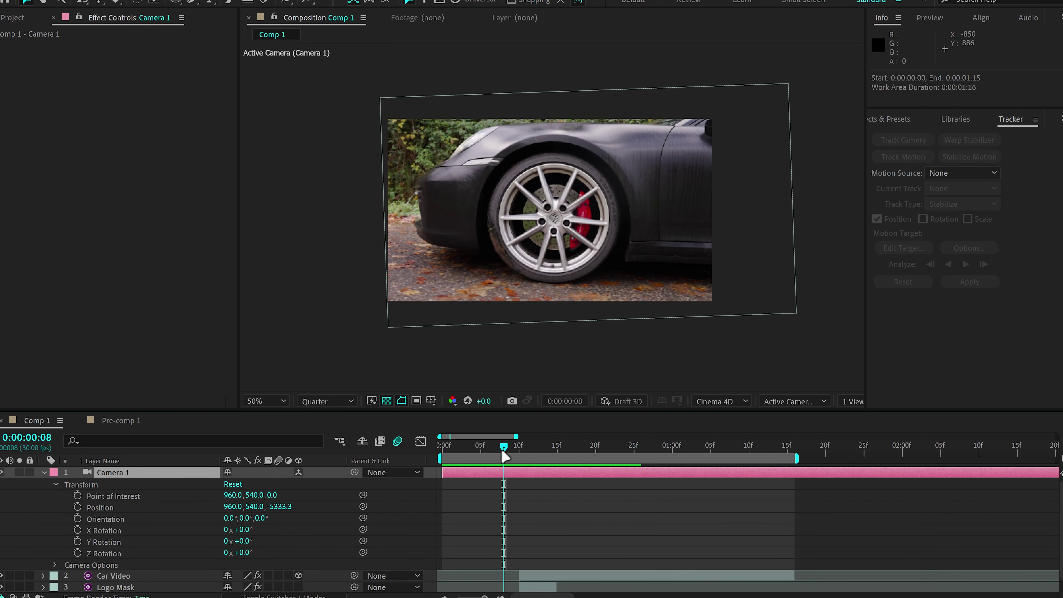
{"action": "left_click_drag", "start_coordinate": [504, 450], "coordinate": [526, 450]}
{"action": "scroll", "coordinate": [577, 216], "scroll_direction": "up", "scroll_amount": 1}
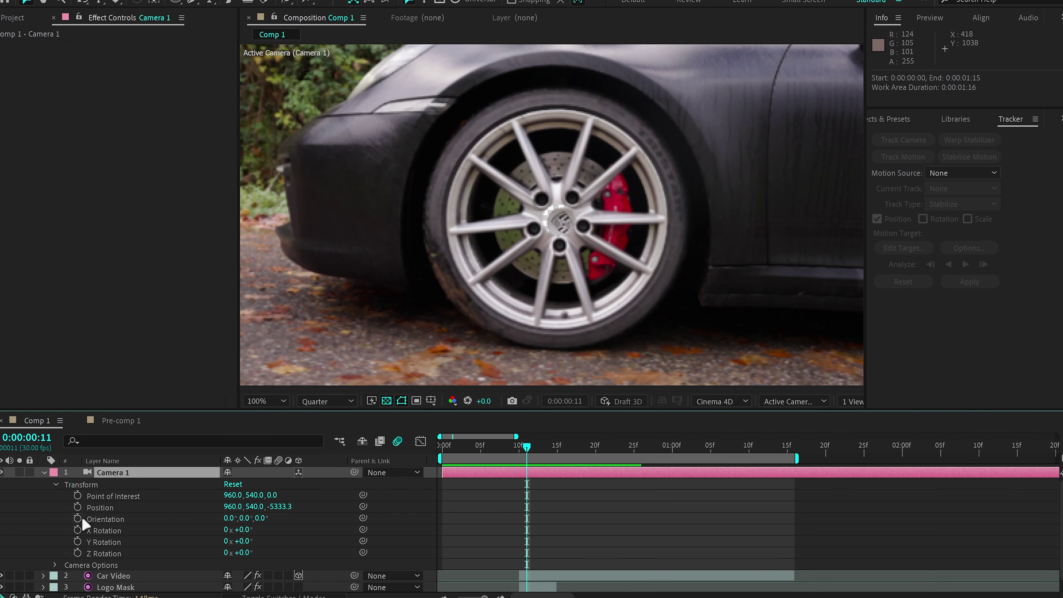
{"action": "left_click", "coordinate": [78, 495]}
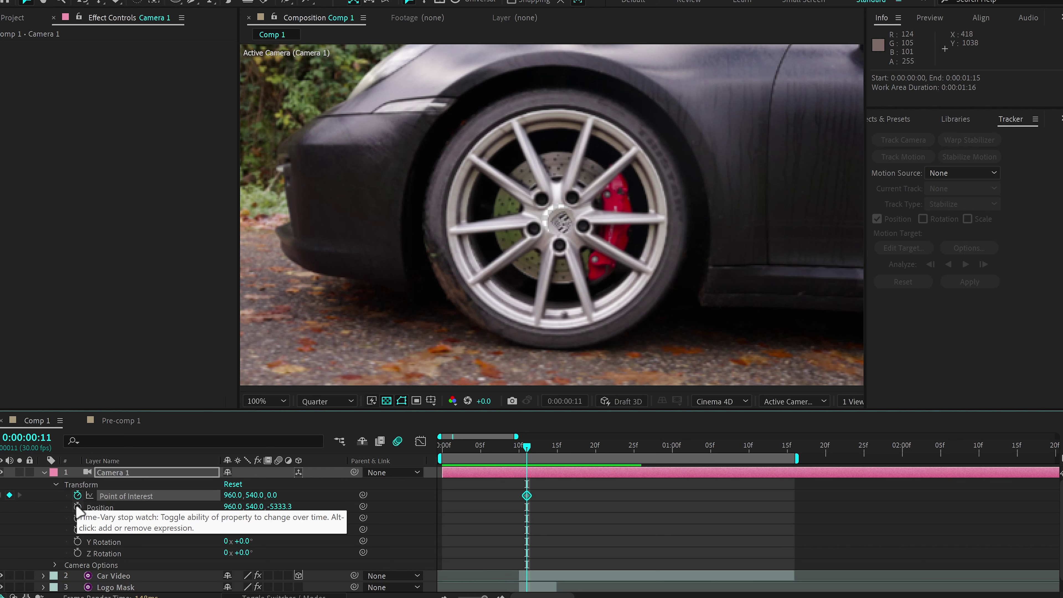
{"action": "left_click", "coordinate": [77, 506]}
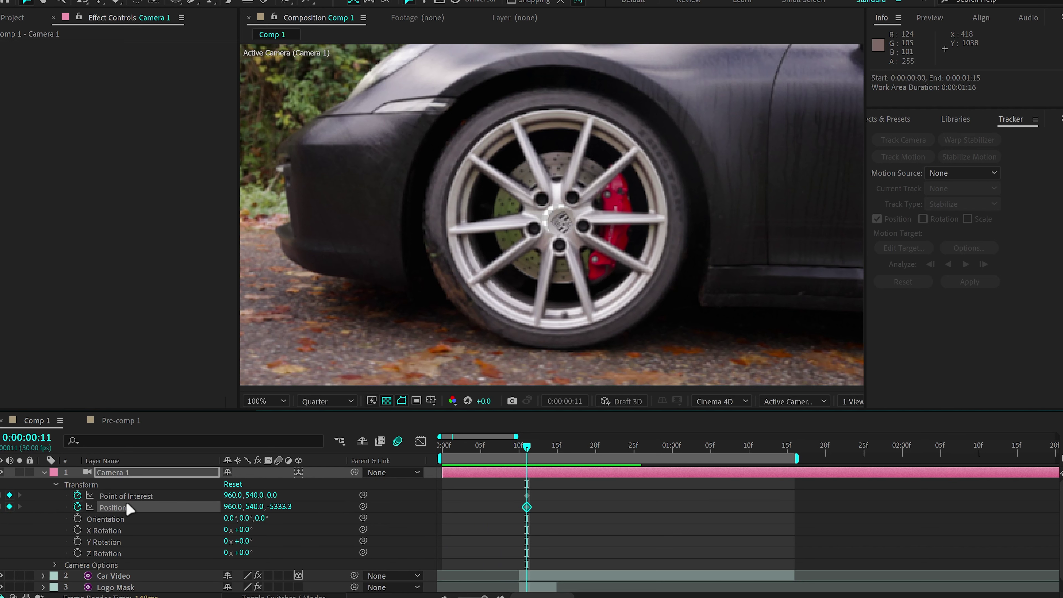
{"action": "key", "text": "u"}
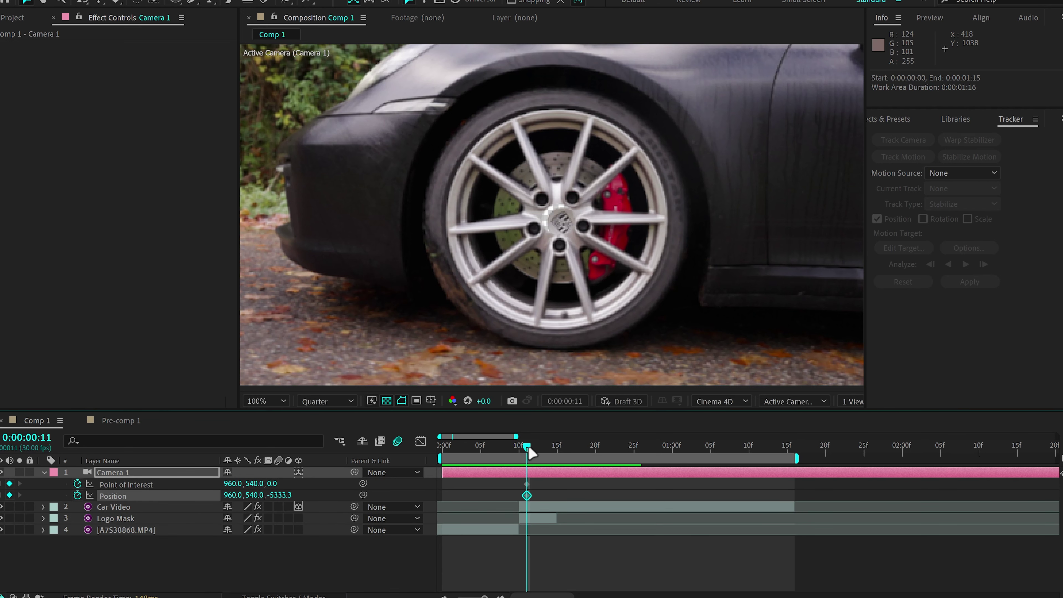
Step: At 0:00:00:20, push the camera through the wheel-centre hole with Point of Interest 986.0, 573.0, 0.0 and Position 960.0, 540.0, 105.7
{"action": "left_click_drag", "start_coordinate": [530, 453], "coordinate": [599, 457]}
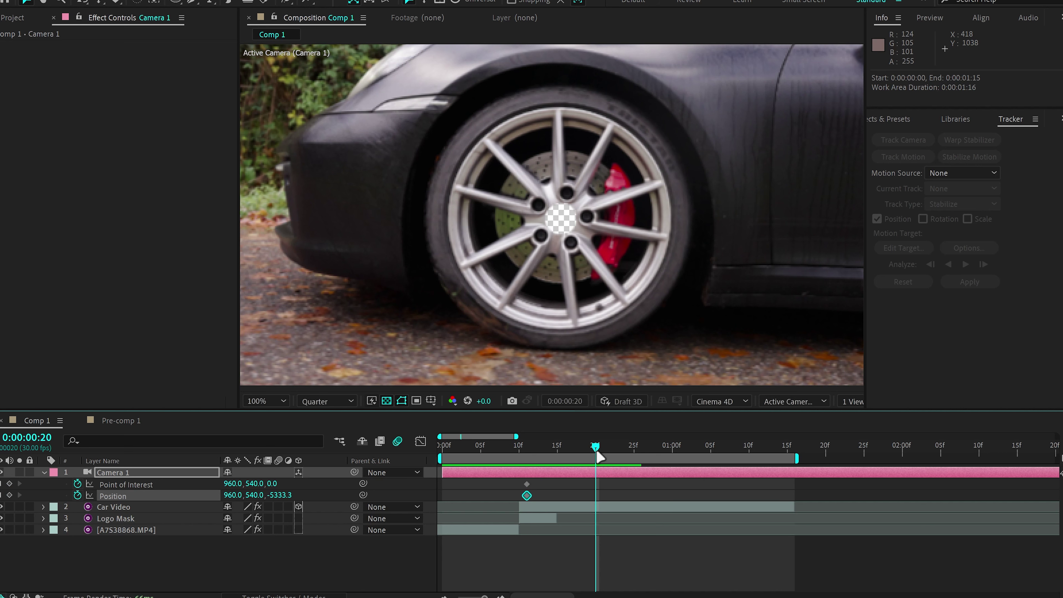
{"action": "left_click_drag", "start_coordinate": [275, 495], "coordinate": [451, 438]}
{"action": "left_click_drag", "start_coordinate": [305, 488], "coordinate": [686, 351]}
{"action": "left_click_drag", "start_coordinate": [268, 497], "coordinate": [945, 320]}
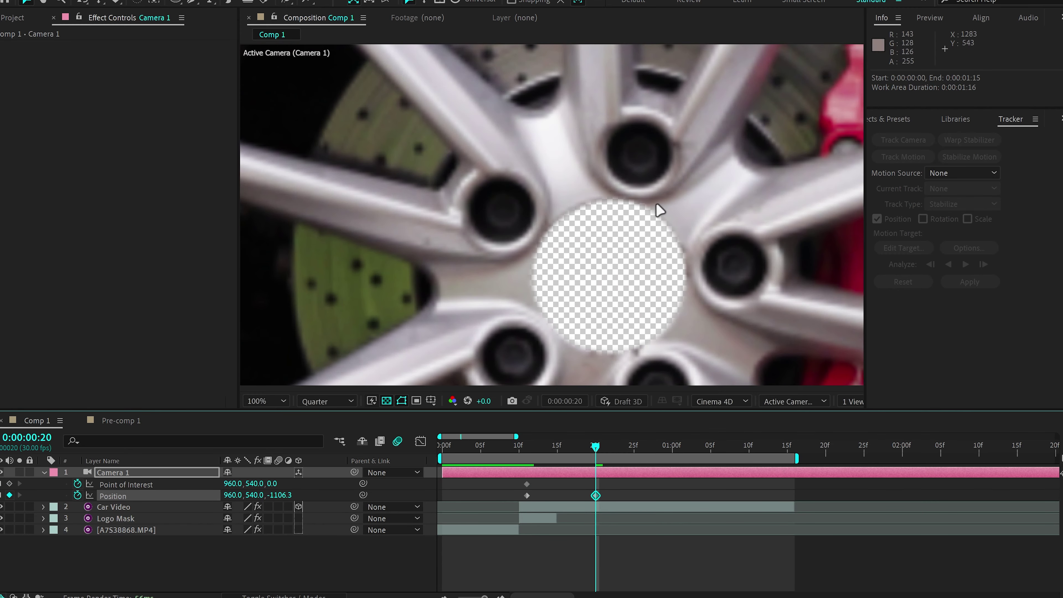
{"action": "left_click_drag", "start_coordinate": [232, 485], "coordinate": [254, 484]}
{"action": "left_click_drag", "start_coordinate": [278, 495], "coordinate": [914, 309]}
Step: Apply Easy Ease to all camera keyframes and play the composition from 0:00:00:00
{"action": "left_click_drag", "start_coordinate": [622, 482], "coordinate": [473, 507]}
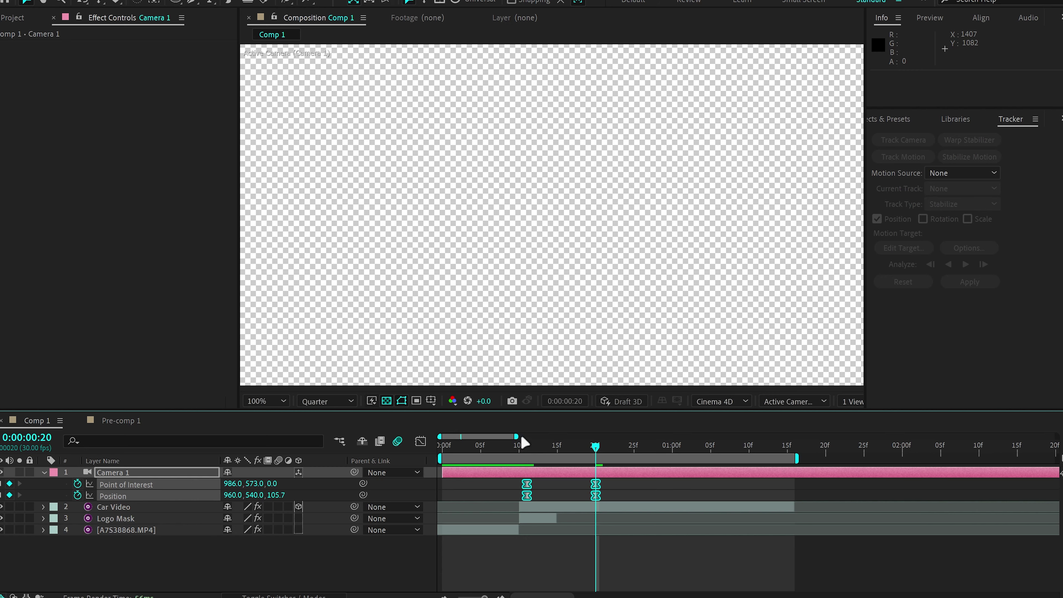
{"action": "left_click_drag", "start_coordinate": [522, 447], "coordinate": [396, 460]}
{"action": "left_click", "coordinate": [708, 540]}
{"action": "key", "text": "minus"}
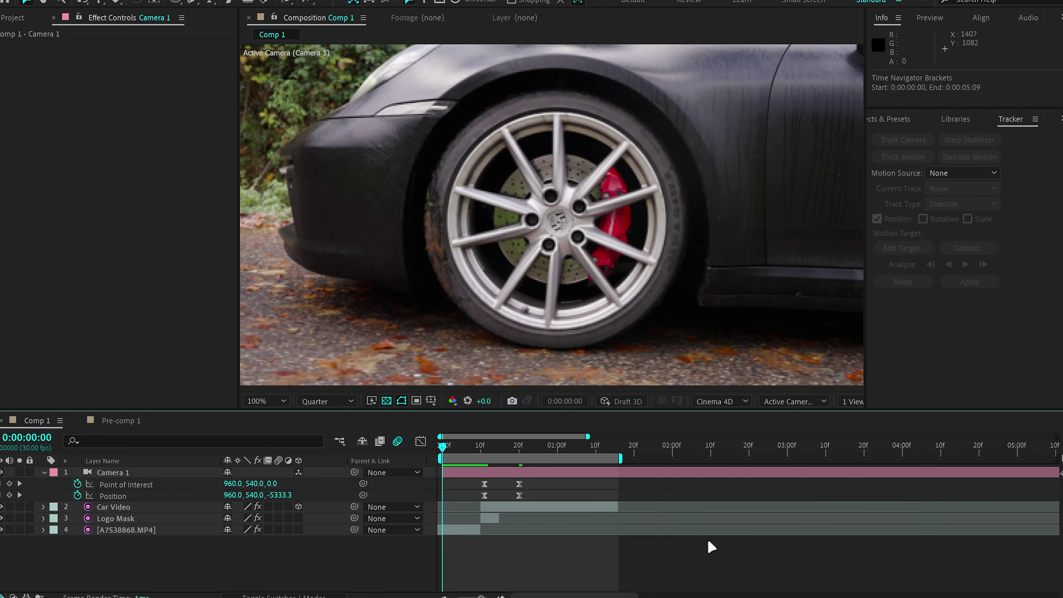
{"action": "key", "text": "space"}
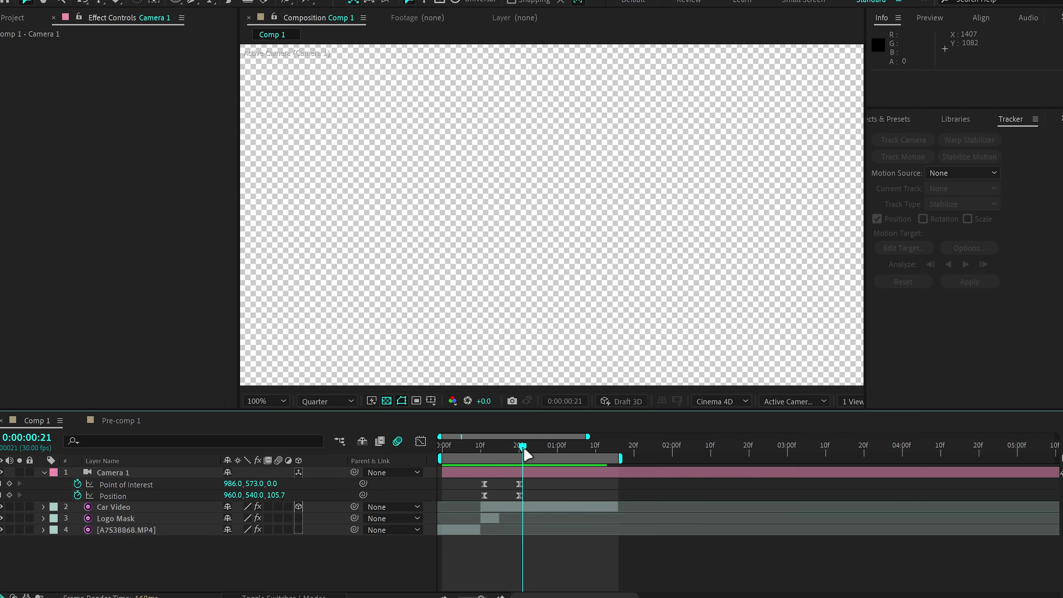
Step: Scrub and play back the composition to check the camera zoom through the wheel centre
{"action": "left_click_drag", "start_coordinate": [523, 448], "coordinate": [457, 449]}
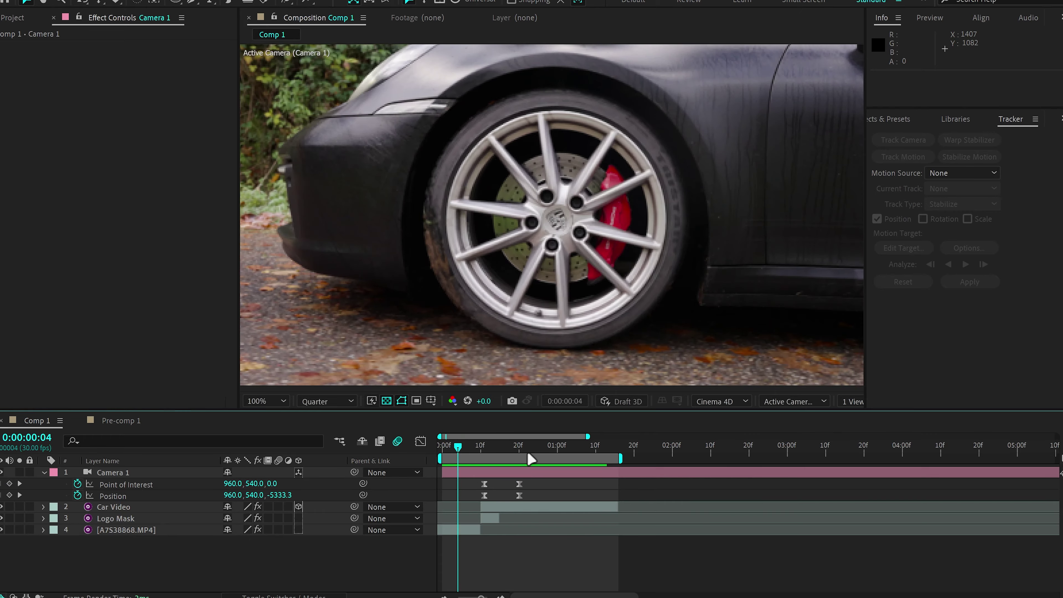
{"action": "key", "text": "space"}
{"action": "key", "text": "space"}
{"action": "left_click_drag", "start_coordinate": [523, 449], "coordinate": [398, 439]}
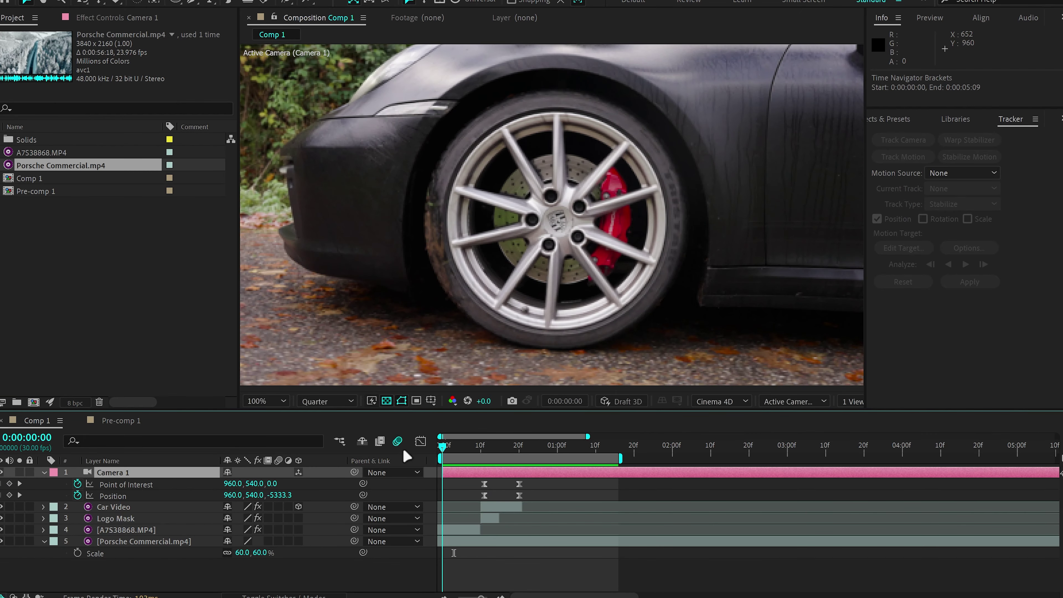
{"action": "key", "text": "space"}
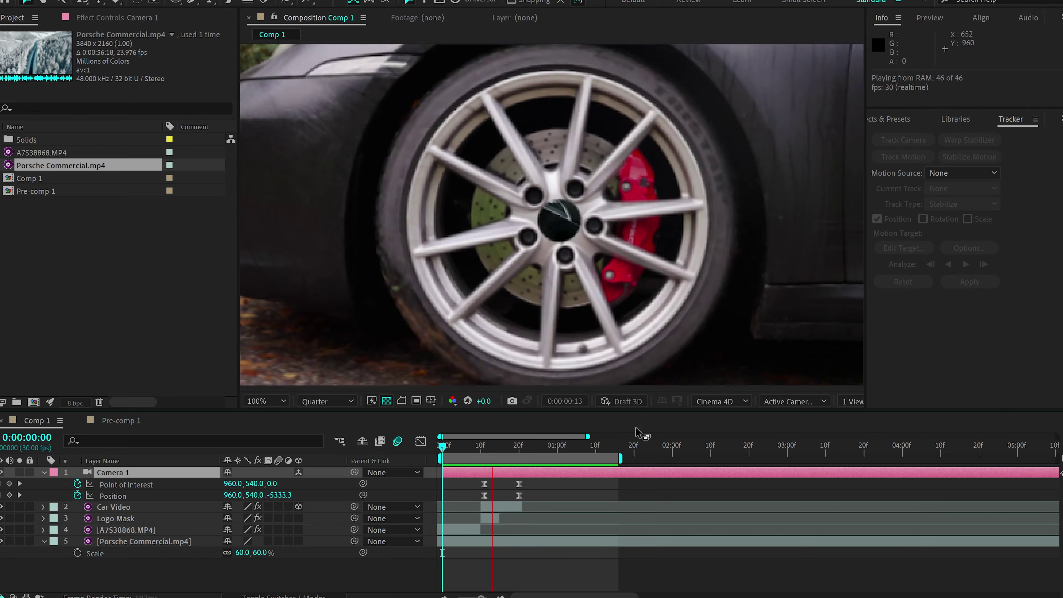
{"action": "key", "text": "space"}
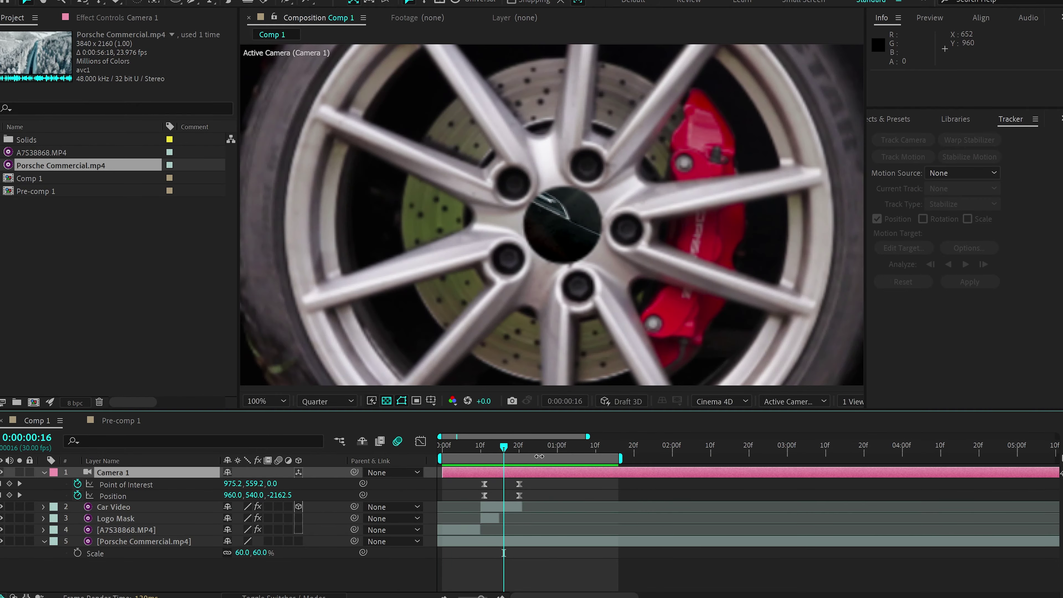
Step: Return to 0:00:00:00 and create a new solid layer named Saber
{"action": "left_click_drag", "start_coordinate": [502, 455], "coordinate": [441, 454]}
{"action": "key", "text": "ctrl+y"}
{"action": "type", "text": "Sabere"}
{"action": "key", "text": "BackSpace"}
{"action": "key", "text": "Return"}
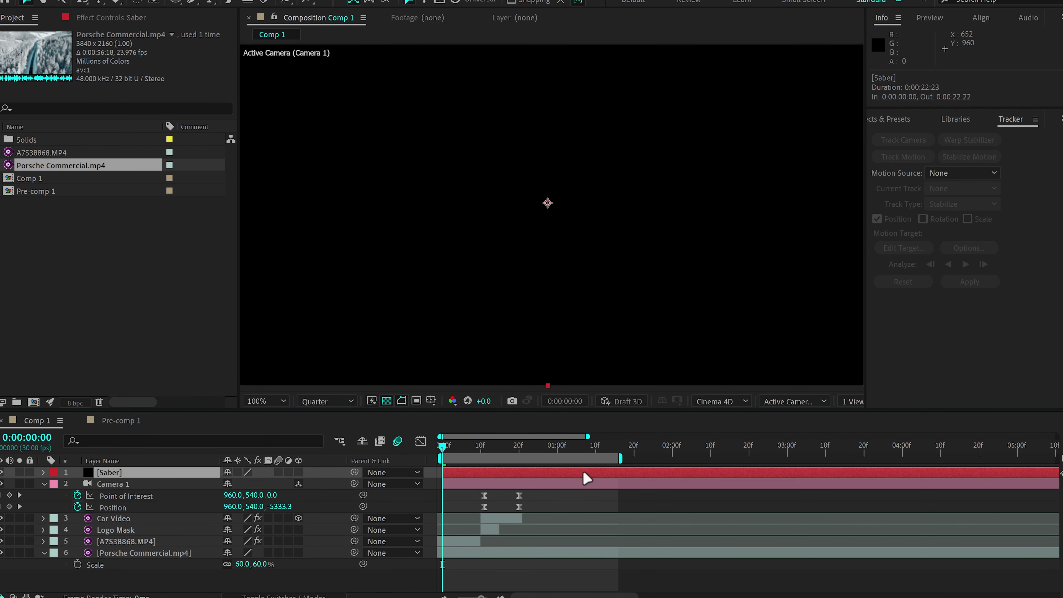
Step: Apply the Saber effect to the Saber solid and choose the Energy preset
{"action": "key", "text": "ctrl+space"}
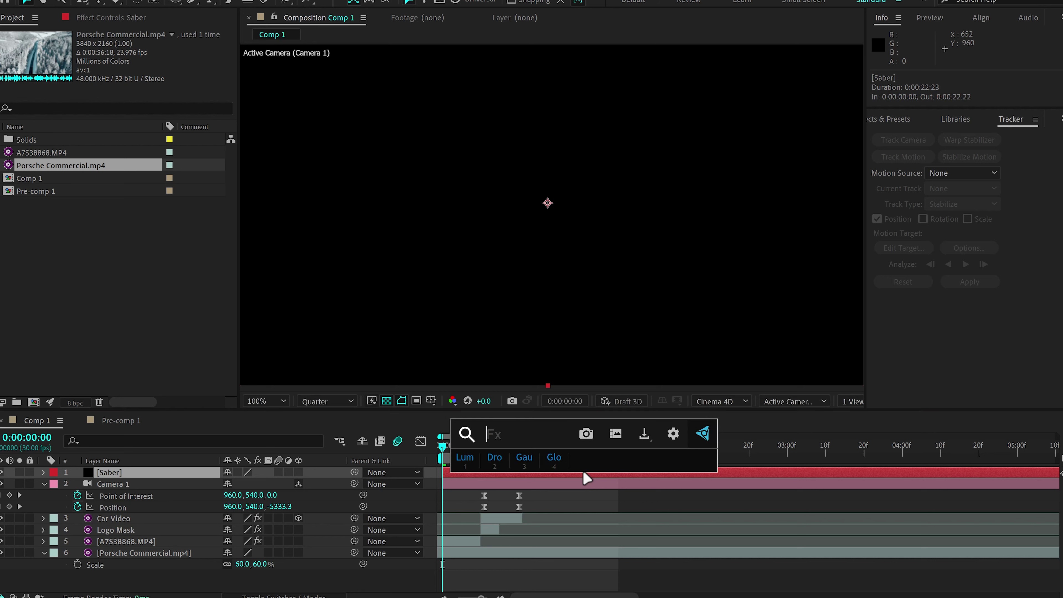
{"action": "type", "text": "Saber"}
{"action": "key", "text": "Return"}
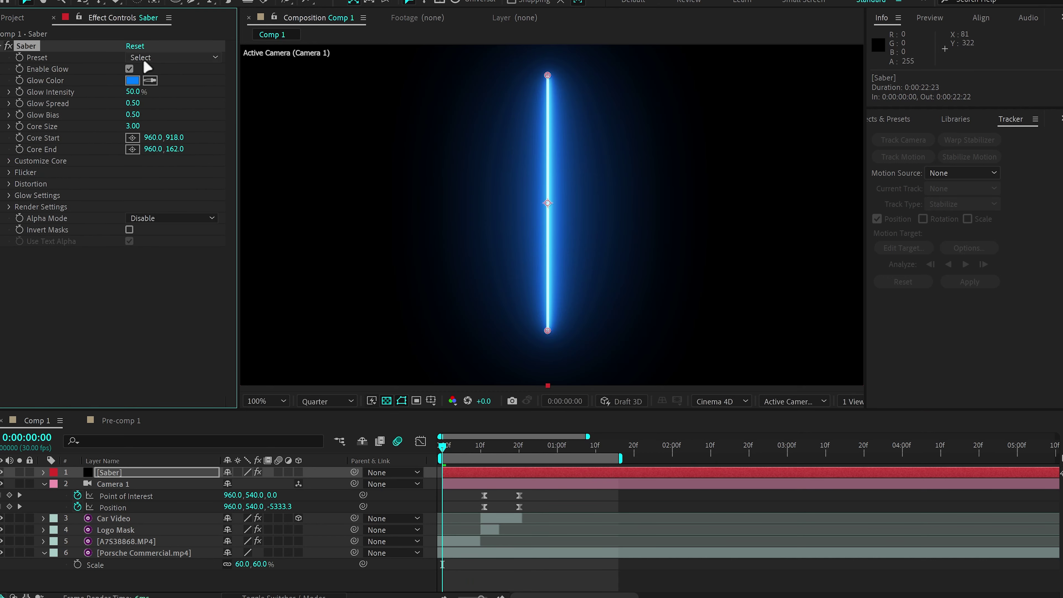
{"action": "left_click", "coordinate": [136, 56]}
{"action": "left_click", "coordinate": [238, 100]}
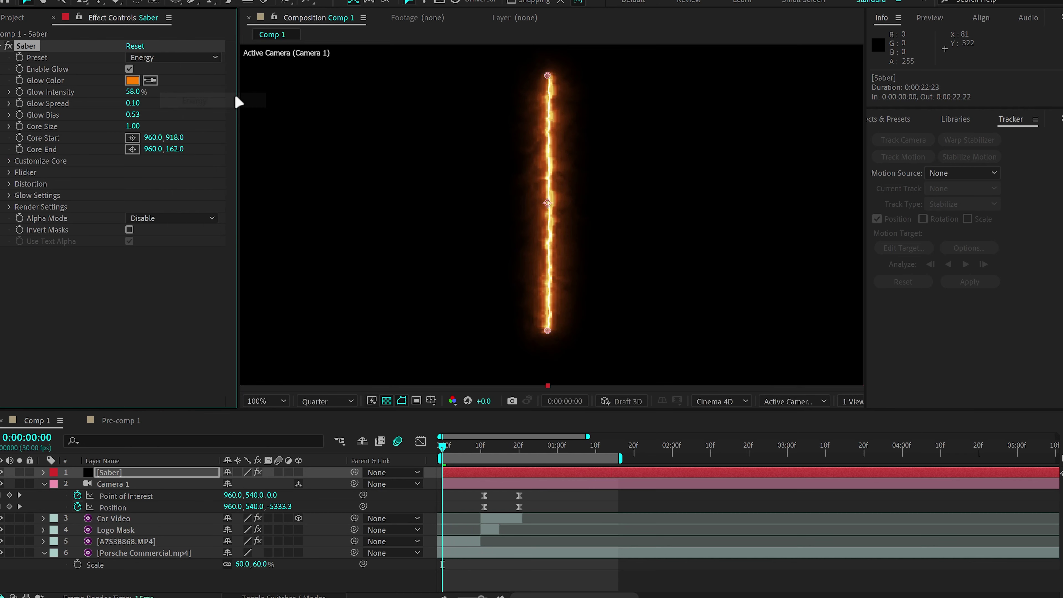
Step: Set the Saber effect's composite setting to Transparent in its render settings
{"action": "left_click", "coordinate": [9, 206]}
{"action": "left_click", "coordinate": [146, 323]}
{"action": "left_click", "coordinate": [166, 336]}
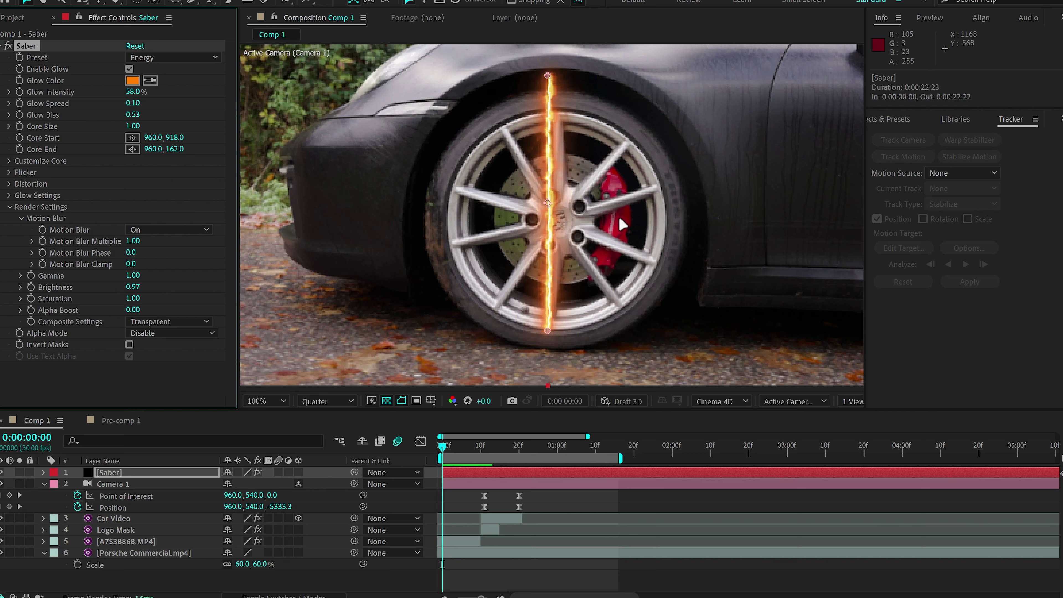
Step: Change the Saber glow color to a dark red
{"action": "left_click", "coordinate": [133, 80]}
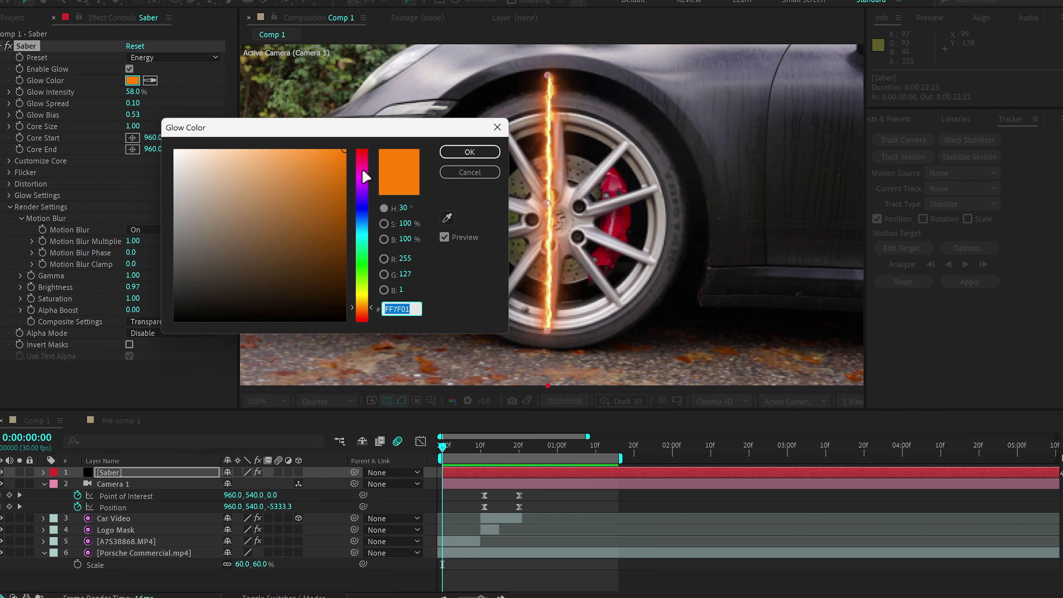
{"action": "left_click_drag", "start_coordinate": [365, 176], "coordinate": [365, 161]}
{"action": "left_click", "coordinate": [345, 183]}
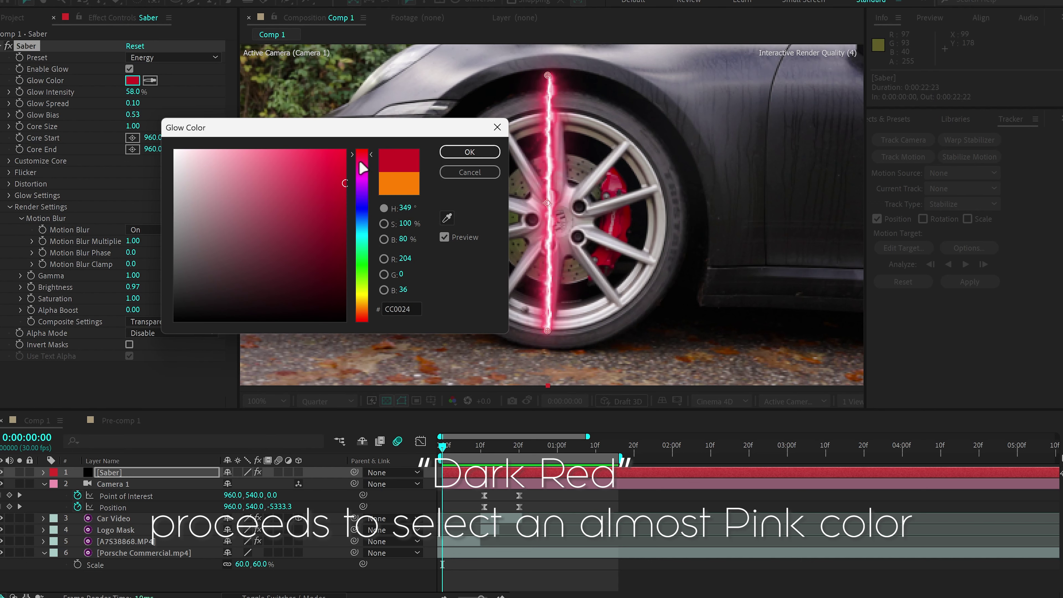
{"action": "left_click", "coordinate": [469, 154]}
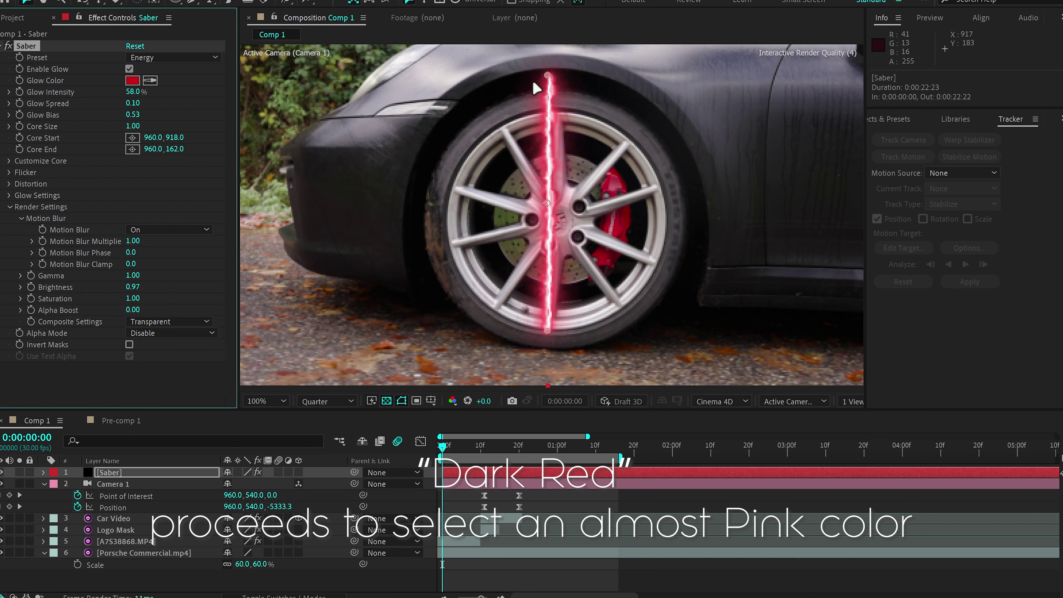
Step: Draw a circular ellipse mask on the Saber solid and fit it to the outer edge of the wheel rim
{"action": "left_click", "coordinate": [176, 2]}
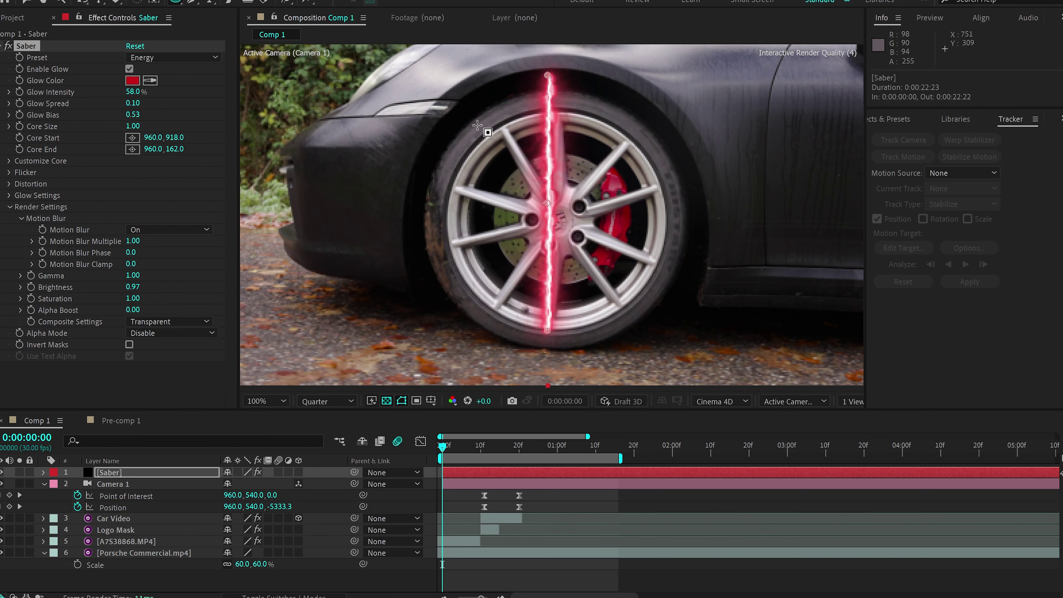
{"action": "left_click_drag", "start_coordinate": [480, 126], "coordinate": [687, 251]}
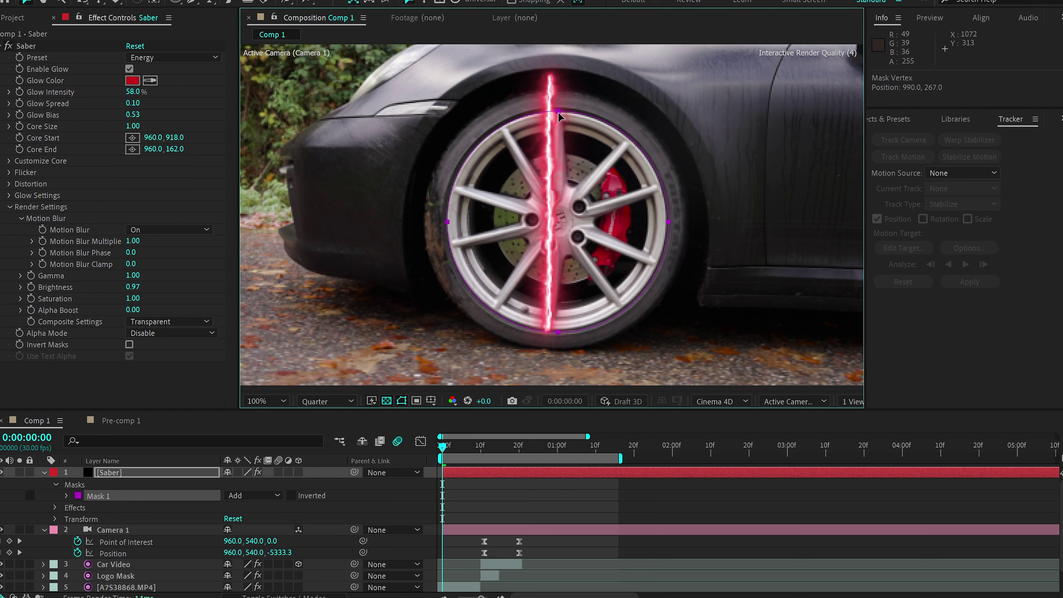
{"action": "left_click_drag", "start_coordinate": [558, 112], "coordinate": [557, 111]}
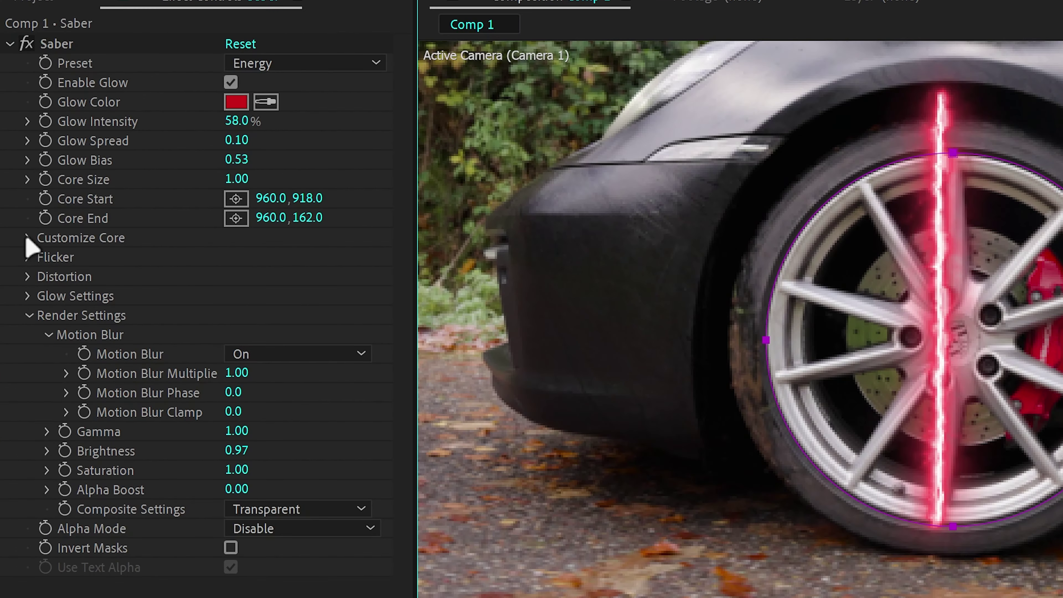
Step: Set the Saber core type to Layer Masks and the glow intensity to 45%
{"action": "left_click", "coordinate": [9, 161]}
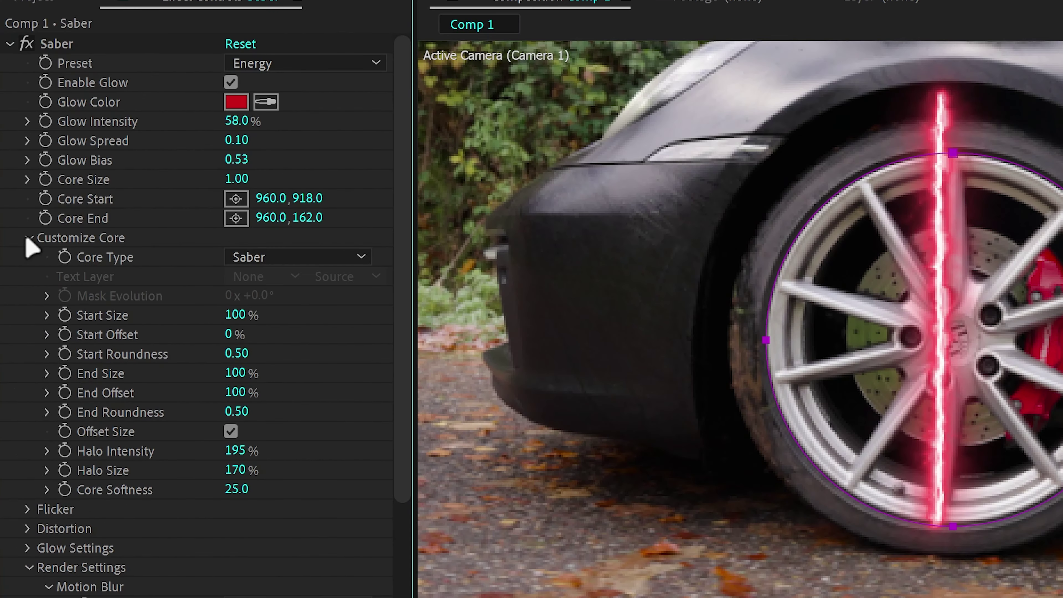
{"action": "left_click", "coordinate": [251, 257]}
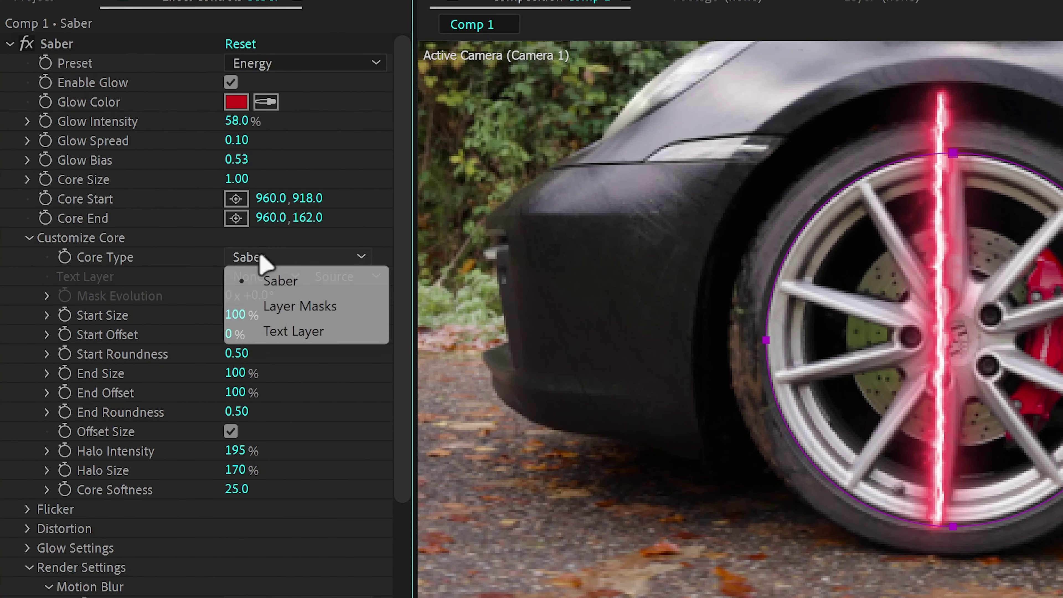
{"action": "left_click", "coordinate": [291, 306]}
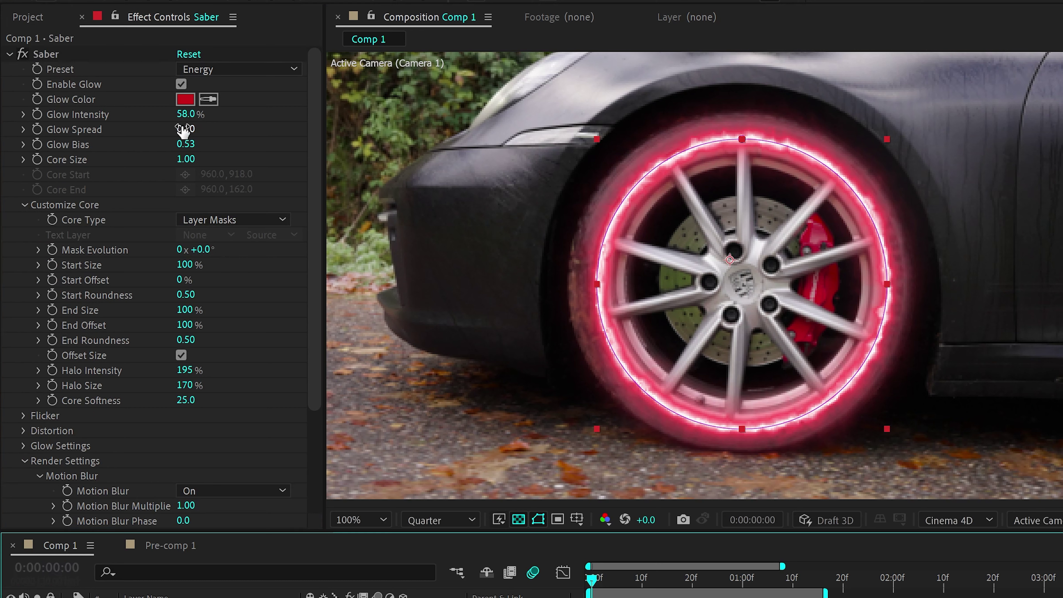
{"action": "left_click_drag", "start_coordinate": [184, 114], "coordinate": [173, 116]}
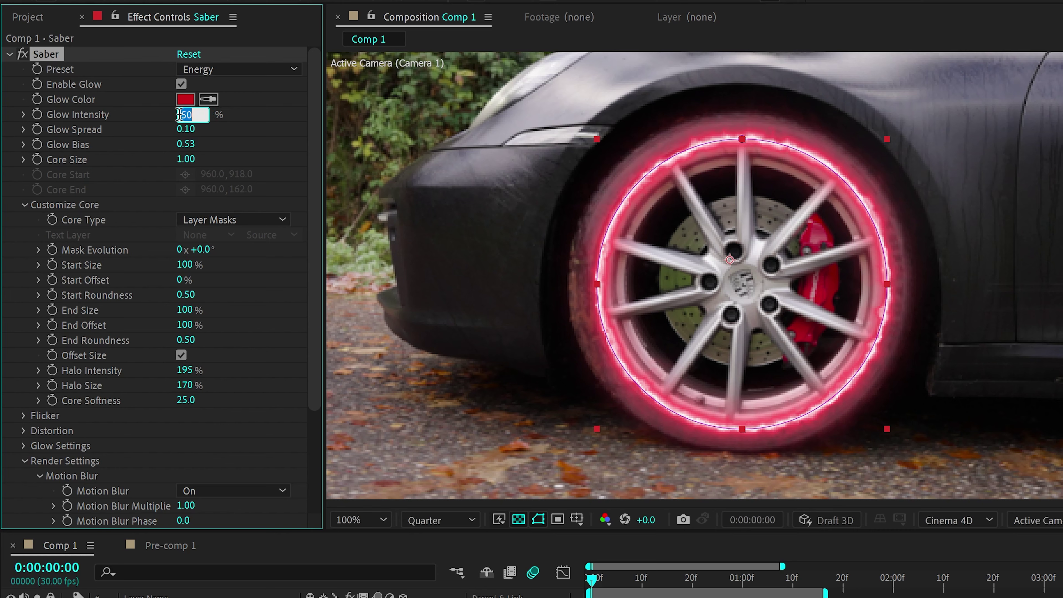
{"action": "left_click_drag", "start_coordinate": [178, 115], "coordinate": [173, 117]}
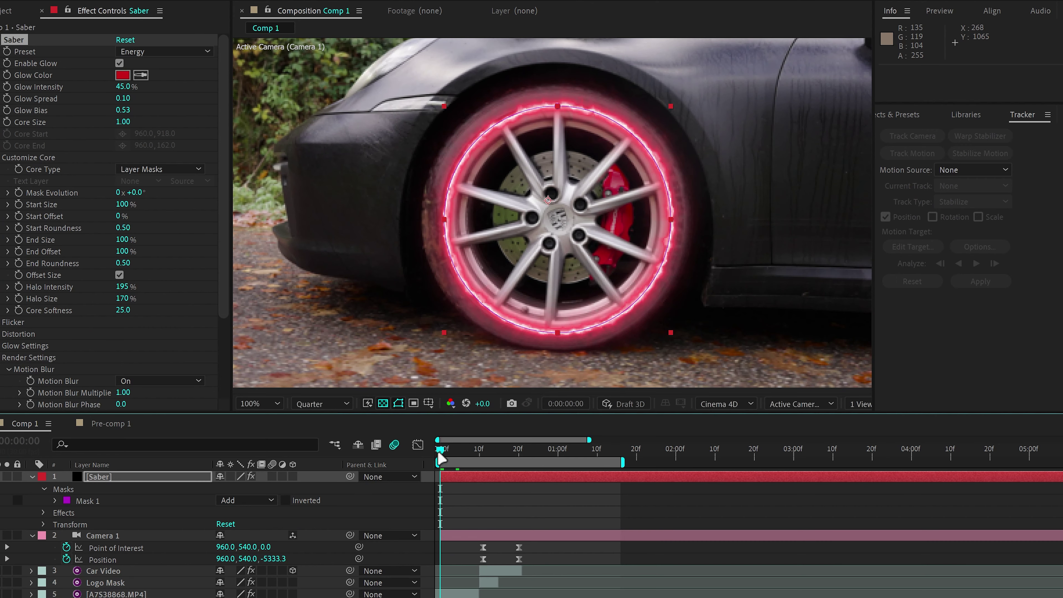
Step: Keyframe the Saber Start Offset from 100% at 0:00:00:04 to 0% at 0:00:00:11, and preview the animation
{"action": "left_click_drag", "start_coordinate": [441, 458], "coordinate": [456, 458]}
{"action": "left_click", "coordinate": [63, 218]}
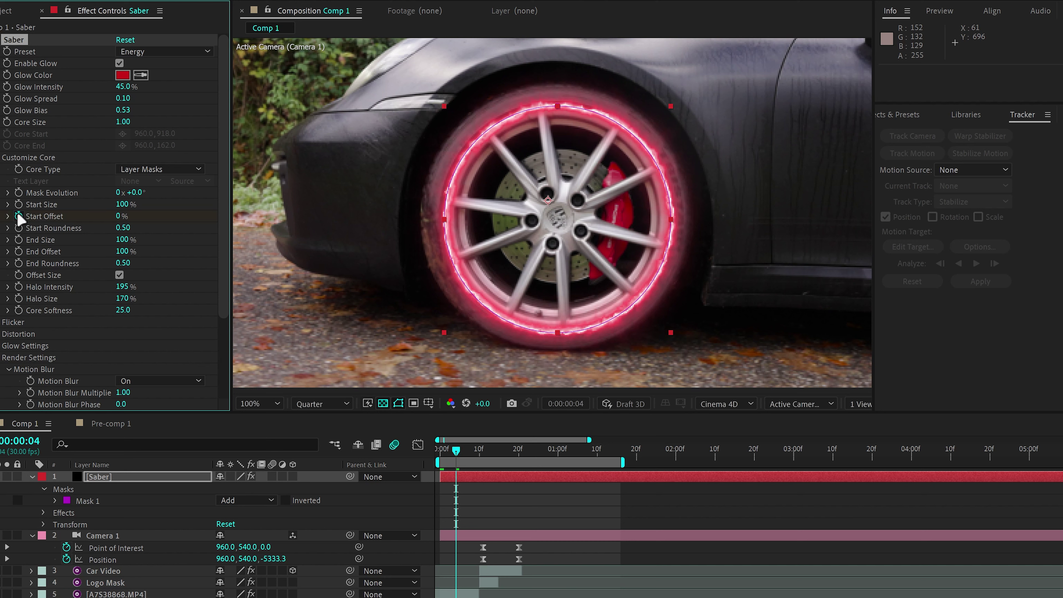
{"action": "key", "text": "u"}
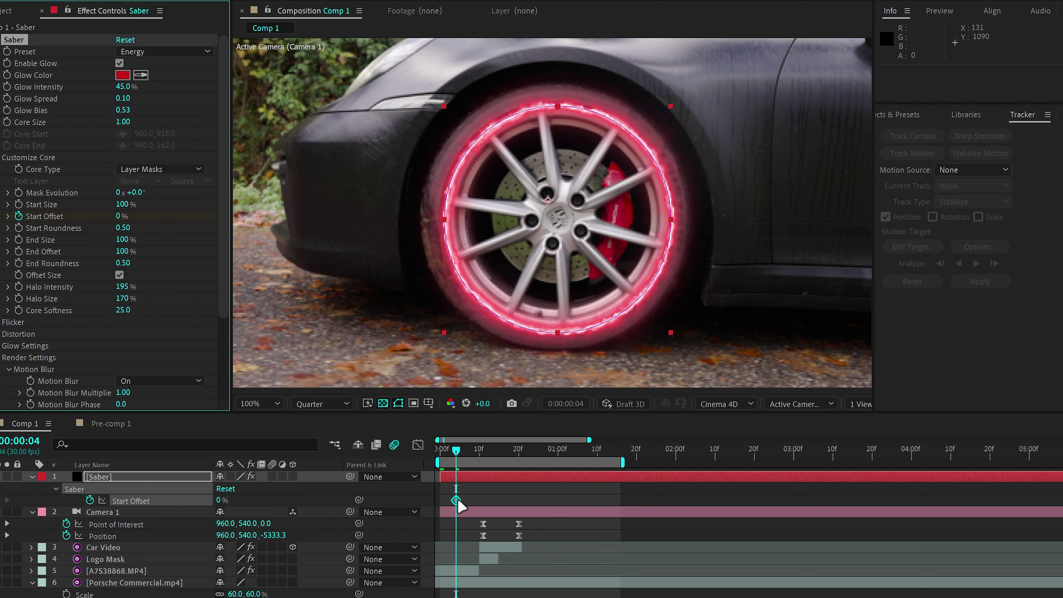
{"action": "left_click_drag", "start_coordinate": [457, 502], "coordinate": [468, 500]}
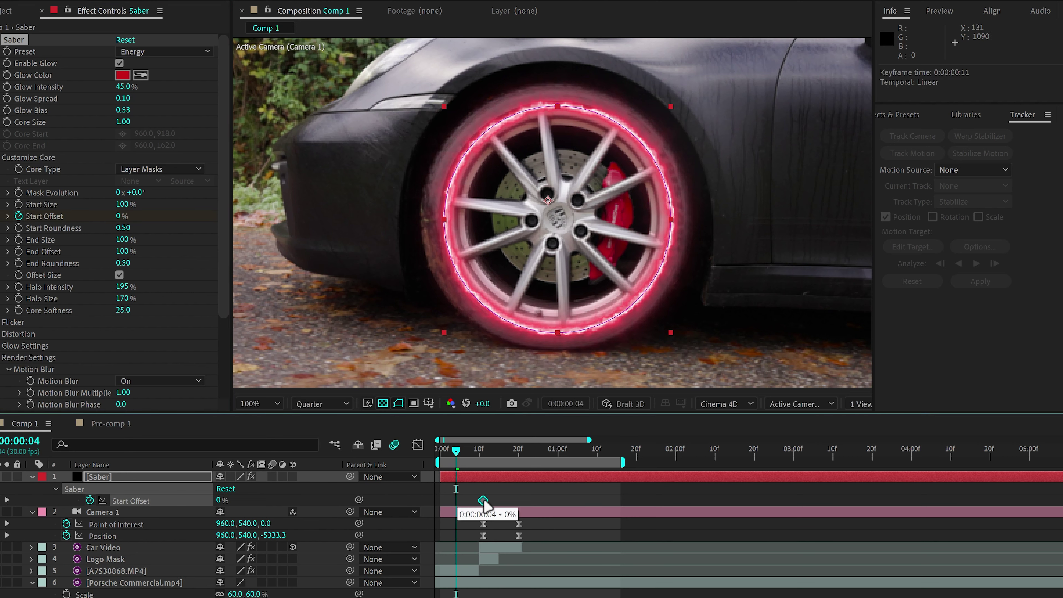
{"action": "left_click_drag", "start_coordinate": [118, 215], "coordinate": [135, 216]}
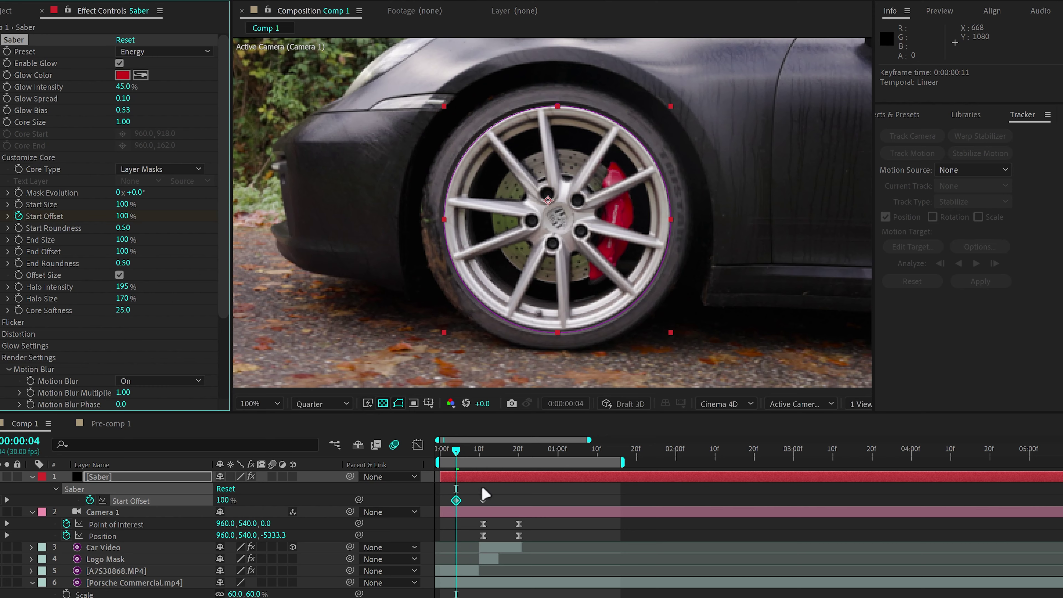
{"action": "key", "text": "space"}
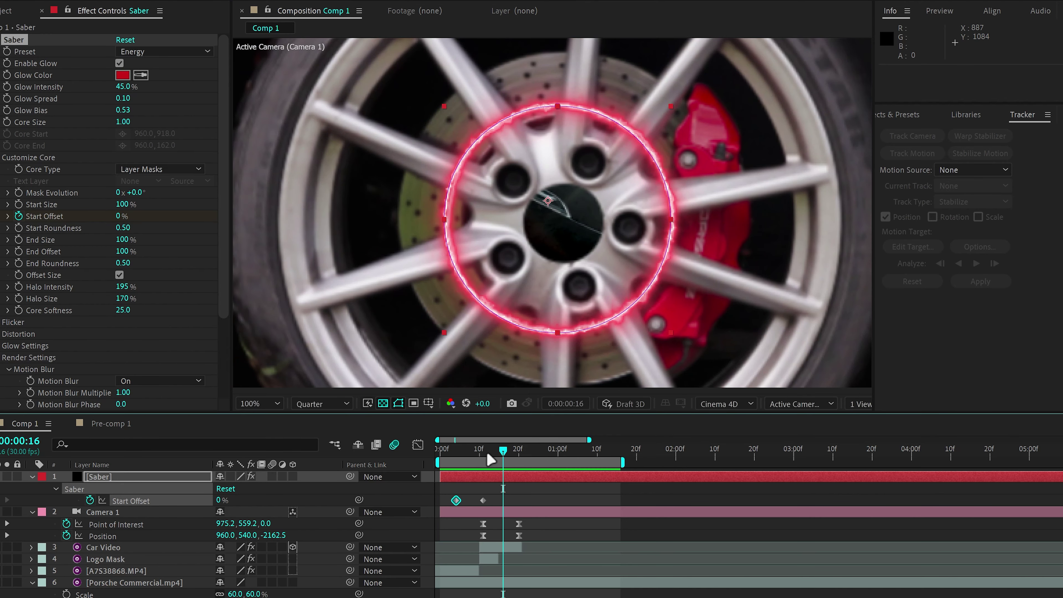
{"action": "key", "text": "space"}
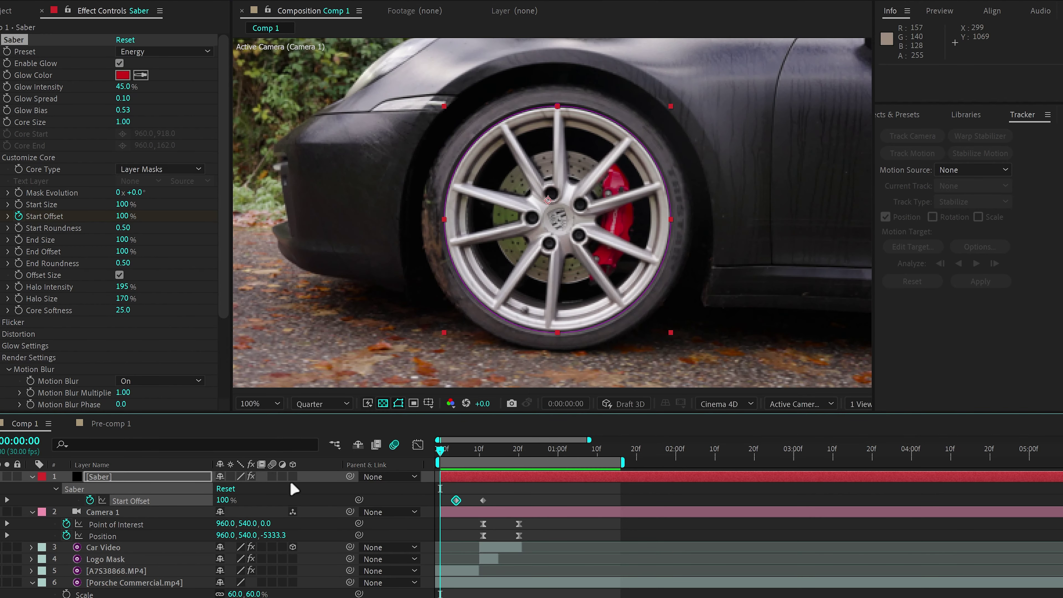
Step: Make the Saber layer 3D and set its Z position to -2
{"action": "left_click", "coordinate": [292, 477]}
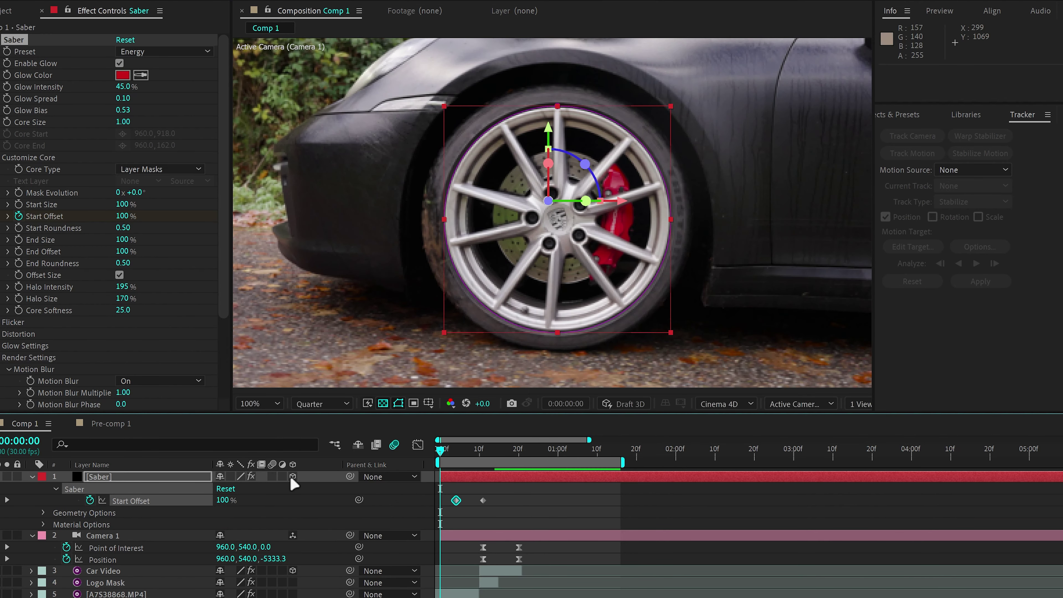
{"action": "left_click", "coordinate": [167, 473]}
{"action": "key", "text": "p"}
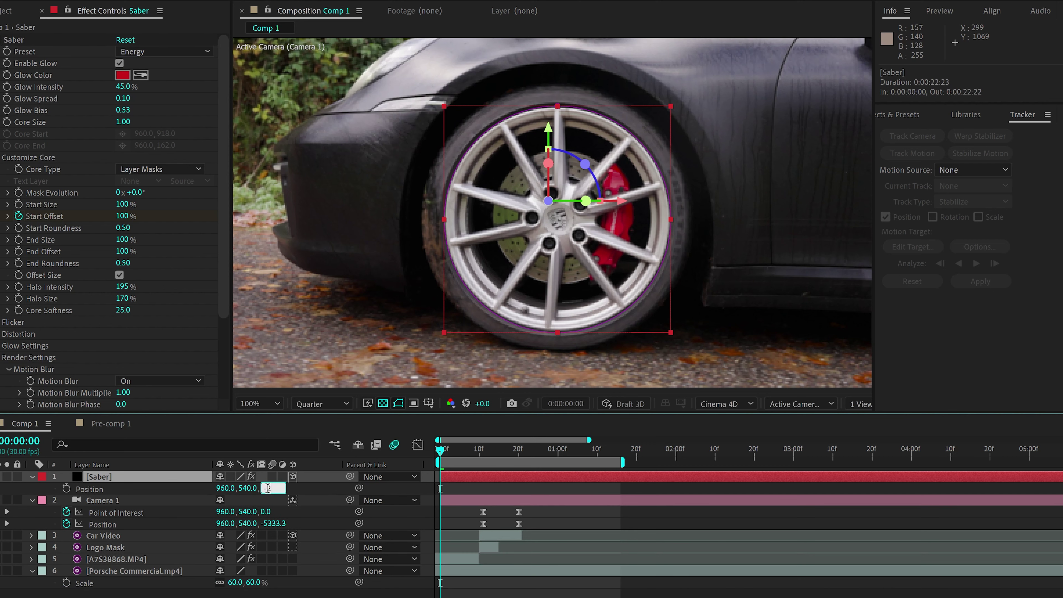
{"action": "type", "text": "-2"}
{"action": "key", "text": "Return"}
Step: Play back and scrub the composition to check how the Saber ring follows the camera zoom
{"action": "key", "text": "space"}
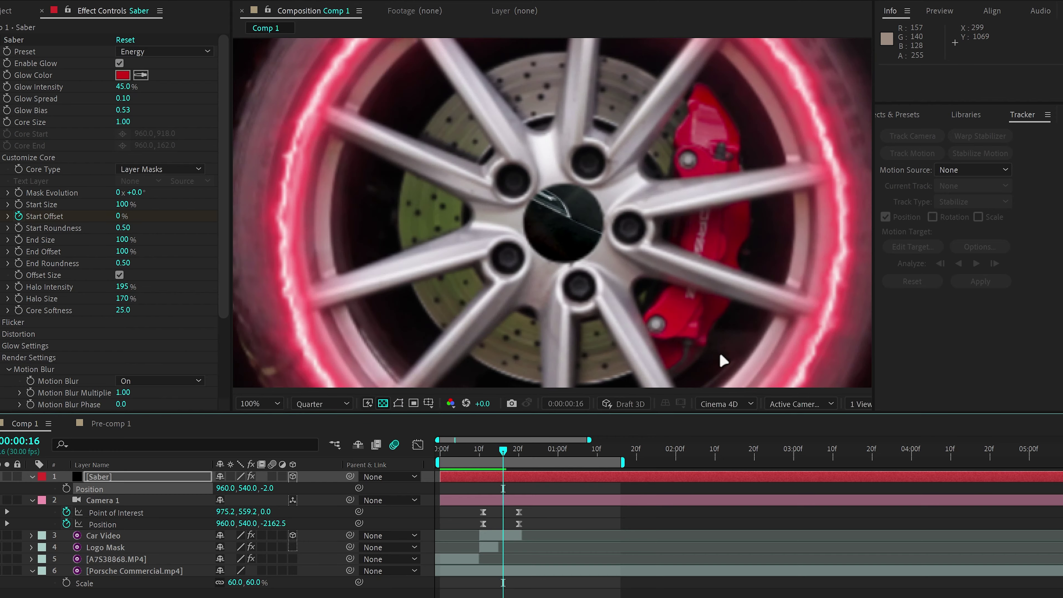
{"action": "key", "text": "space"}
{"action": "key", "text": "space"}
{"action": "left_click_drag", "start_coordinate": [517, 451], "coordinate": [529, 447]}
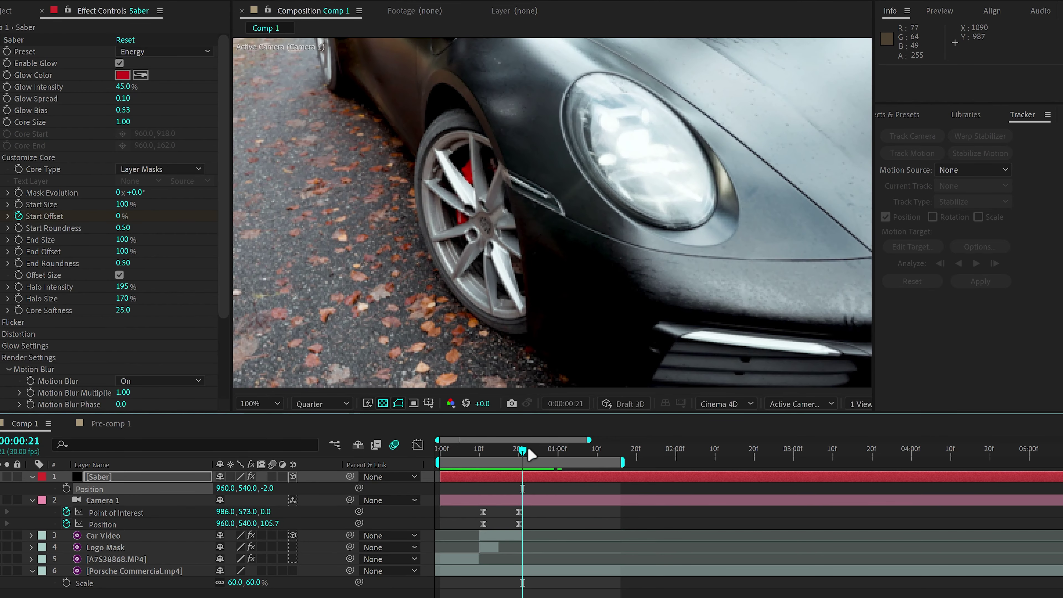
{"action": "key", "text": "Home"}
{"action": "key", "text": "space"}
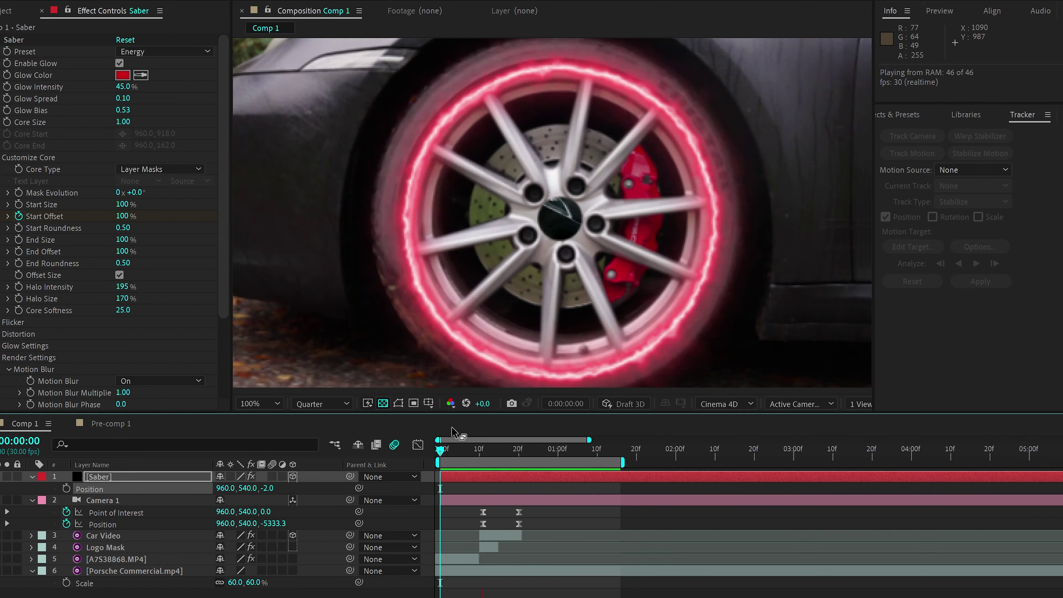
{"action": "key", "text": "space"}
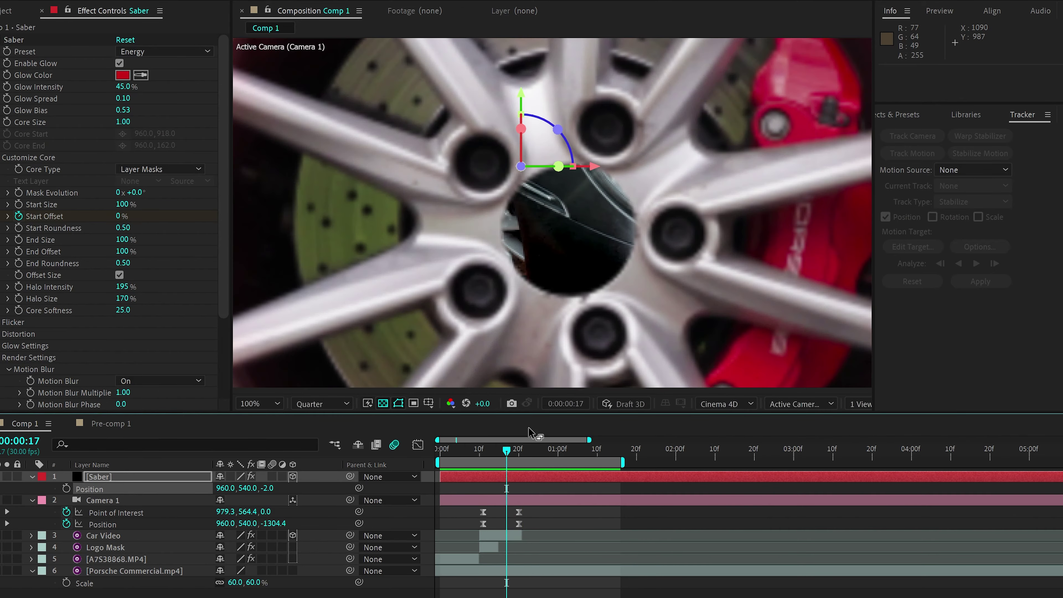
Step: Collapse the layers, return to 0:00:00:00 and pre-compose every layer except Porsche Commercial.mp4, moving all attributes into the new composition
{"action": "key", "text": "ctrl+a"}
{"action": "key", "text": "s"}
{"action": "key", "text": "s"}
{"action": "left_click", "coordinate": [657, 565]}
{"action": "left_click_drag", "start_coordinate": [493, 452], "coordinate": [433, 454]}
{"action": "left_click", "coordinate": [113, 478]}
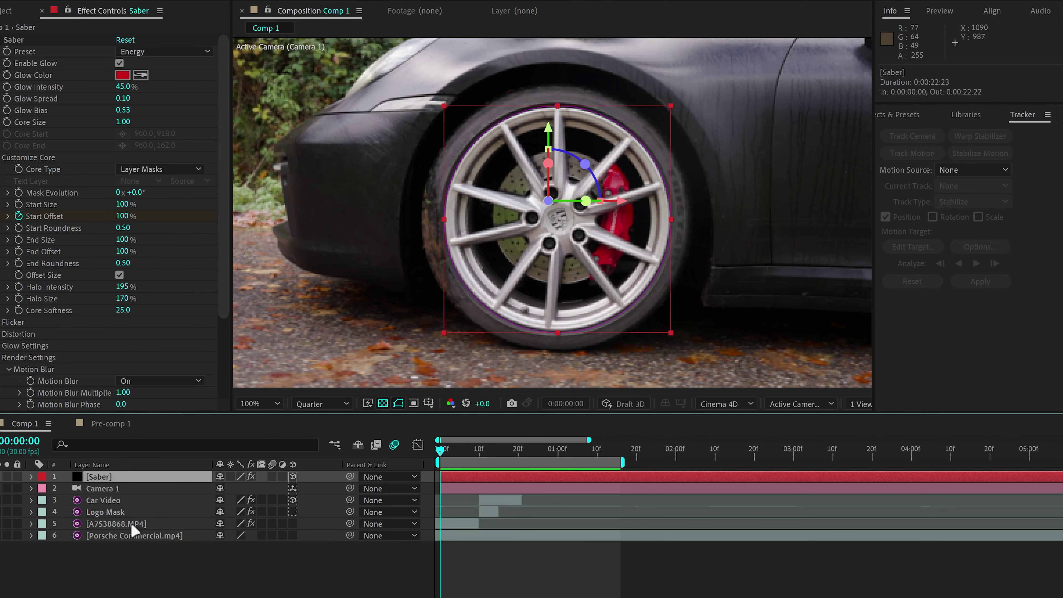
{"action": "left_click", "coordinate": [132, 526], "text": "shift"}
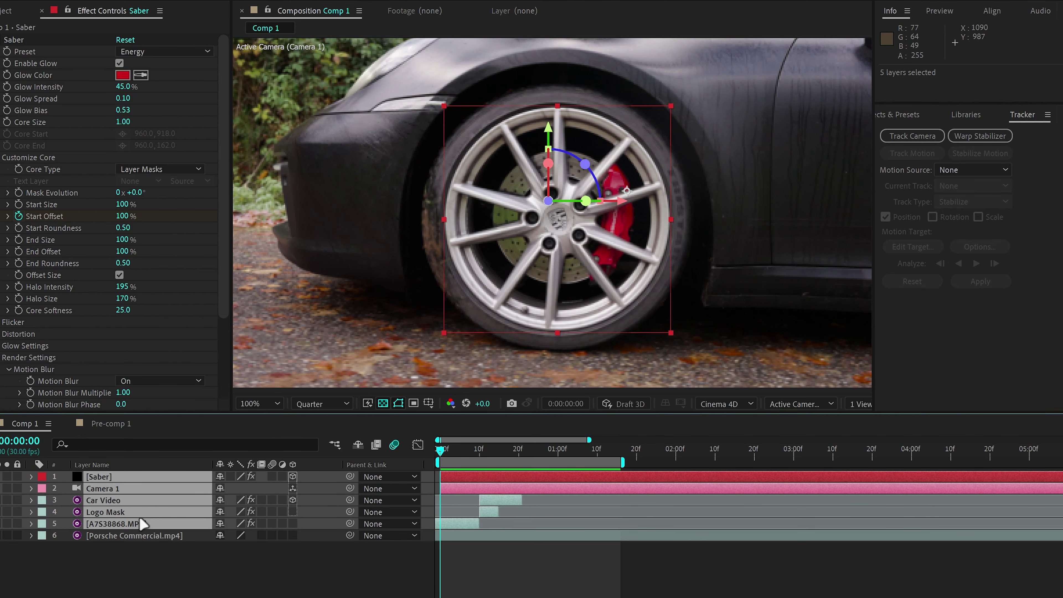
{"action": "right_click", "coordinate": [177, 503]}
{"action": "left_click", "coordinate": [220, 413]}
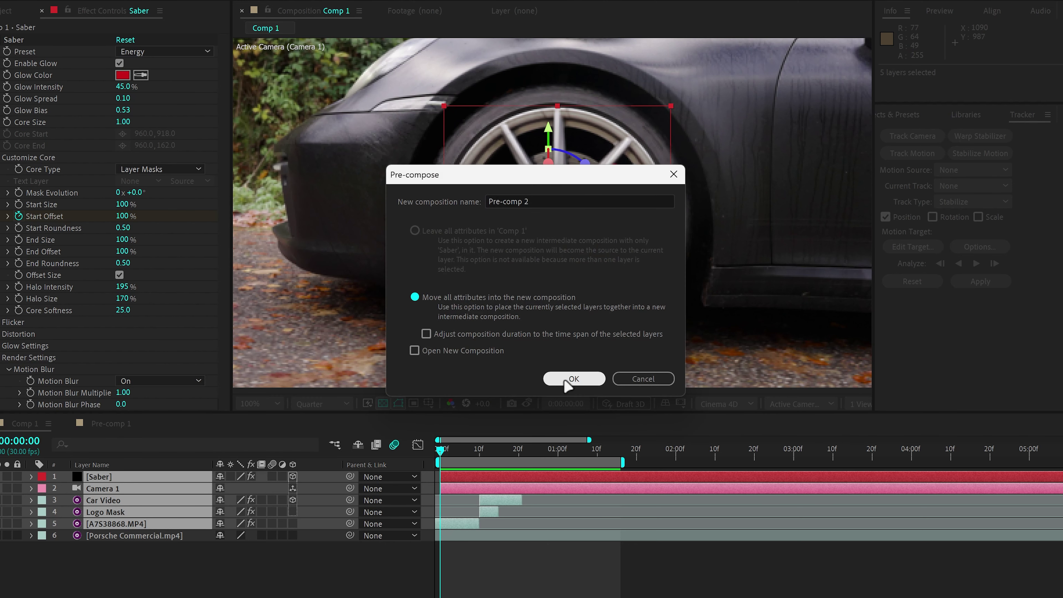
{"action": "left_click", "coordinate": [573, 378]}
Step: Apply CC Force Motion Blur to the pre-composed layer, set its shutter angle to 80 and preview the composition
{"action": "key", "text": "ctrl+space"}
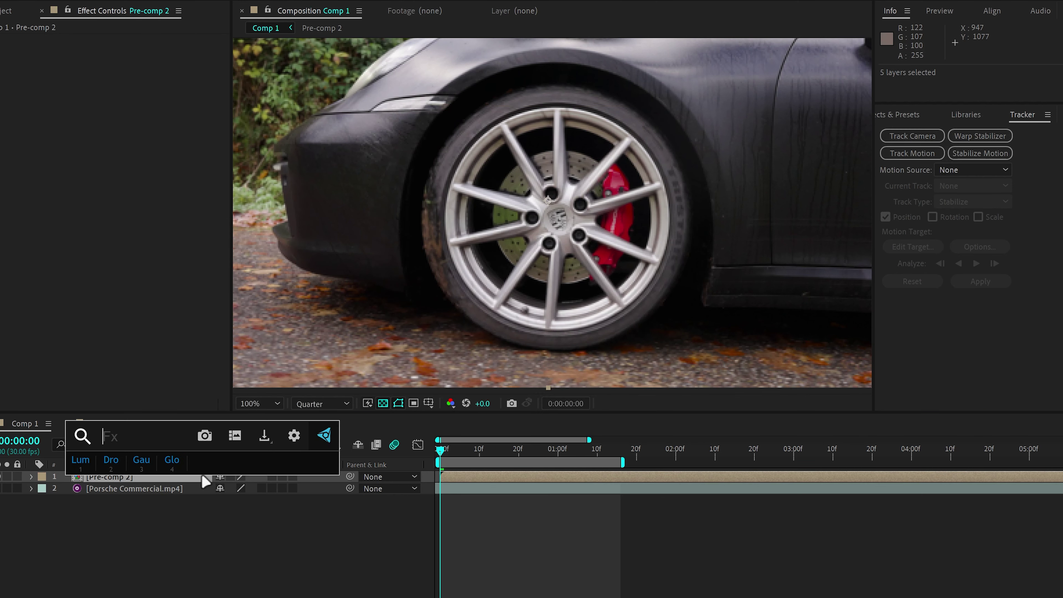
{"action": "type", "text": "cc for"}
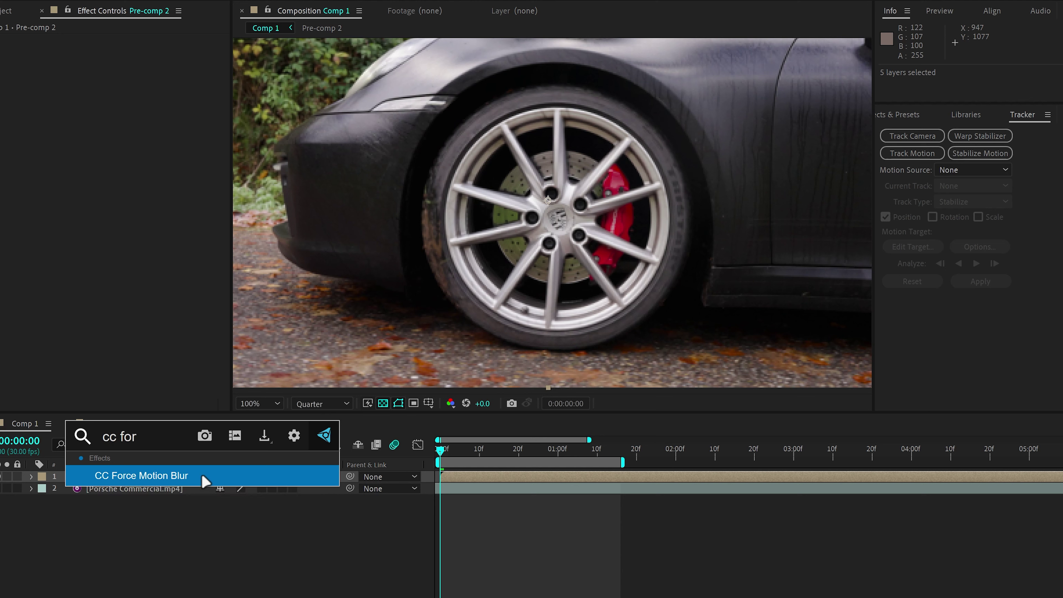
{"action": "key", "text": "Return"}
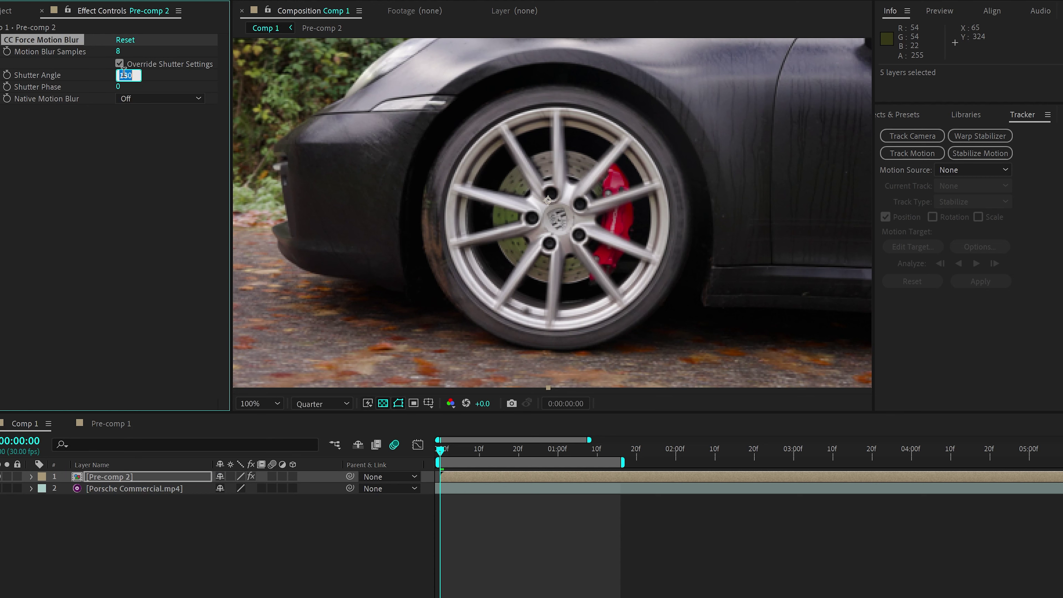
{"action": "key", "text": "space"}
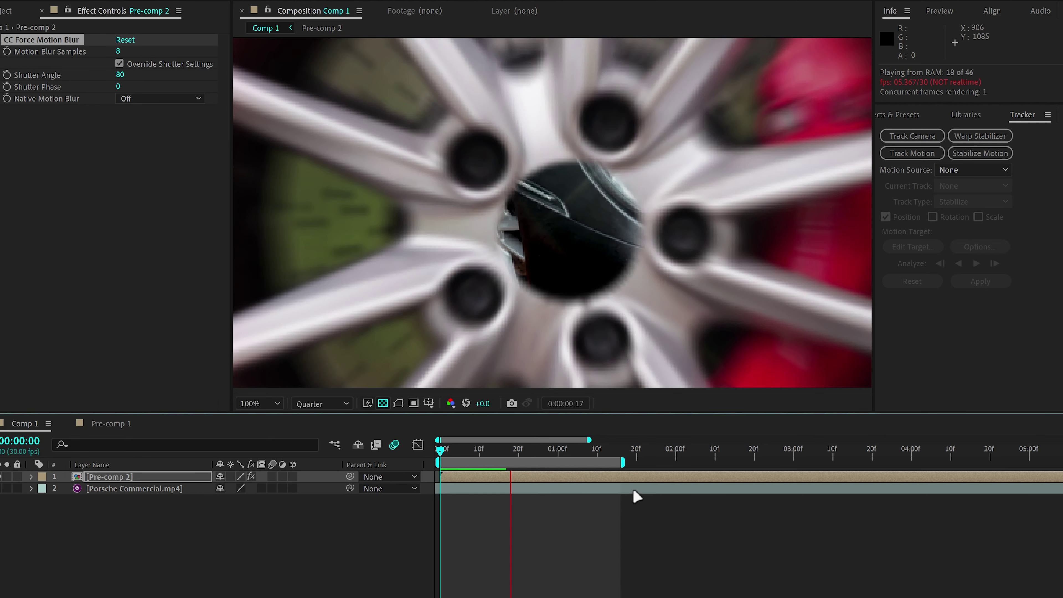